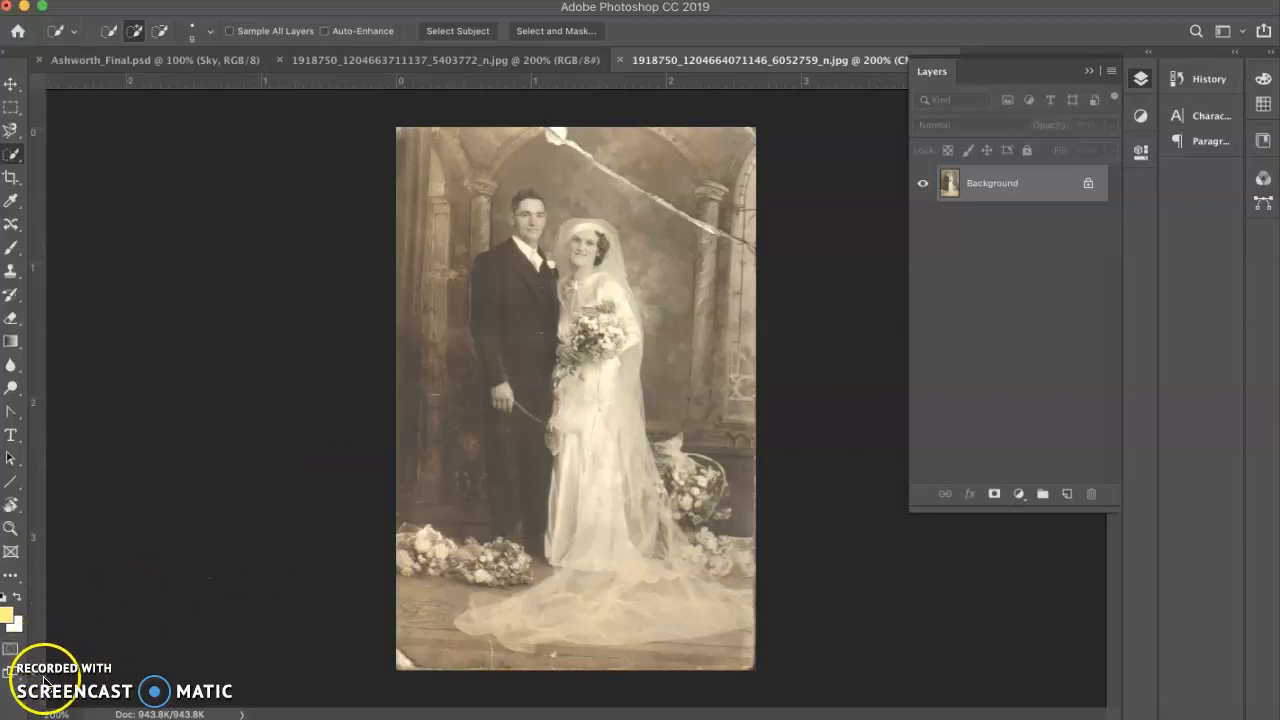
Make sure the wedding photo's color mode is CMYK Color and float the Layers panel beside the photo.
{"action": "key", "text": "F7"}
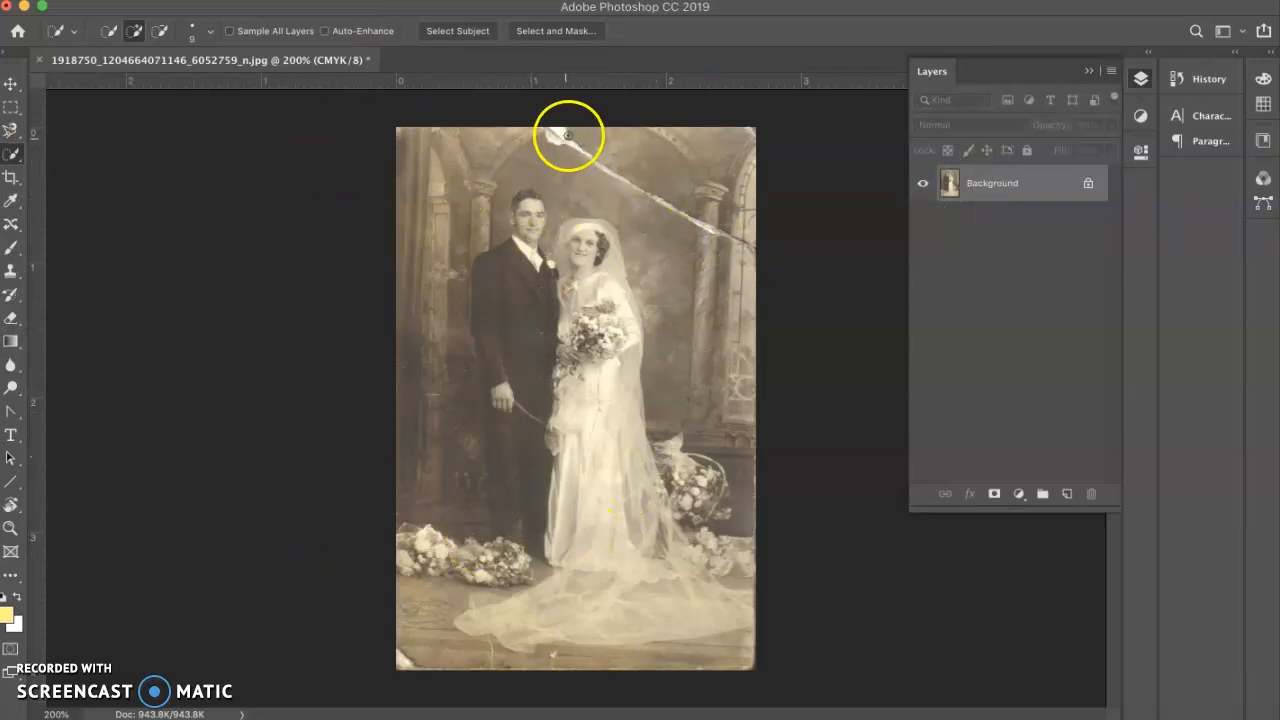
{"action": "mouse_move", "coordinate": [13, 159]}
{"action": "left_mouse_down"}
{"action": "mouse_move", "coordinate": [92, 160]}
{"action": "mouse_move", "coordinate": [77, 157]}
{"action": "left_mouse_up"}
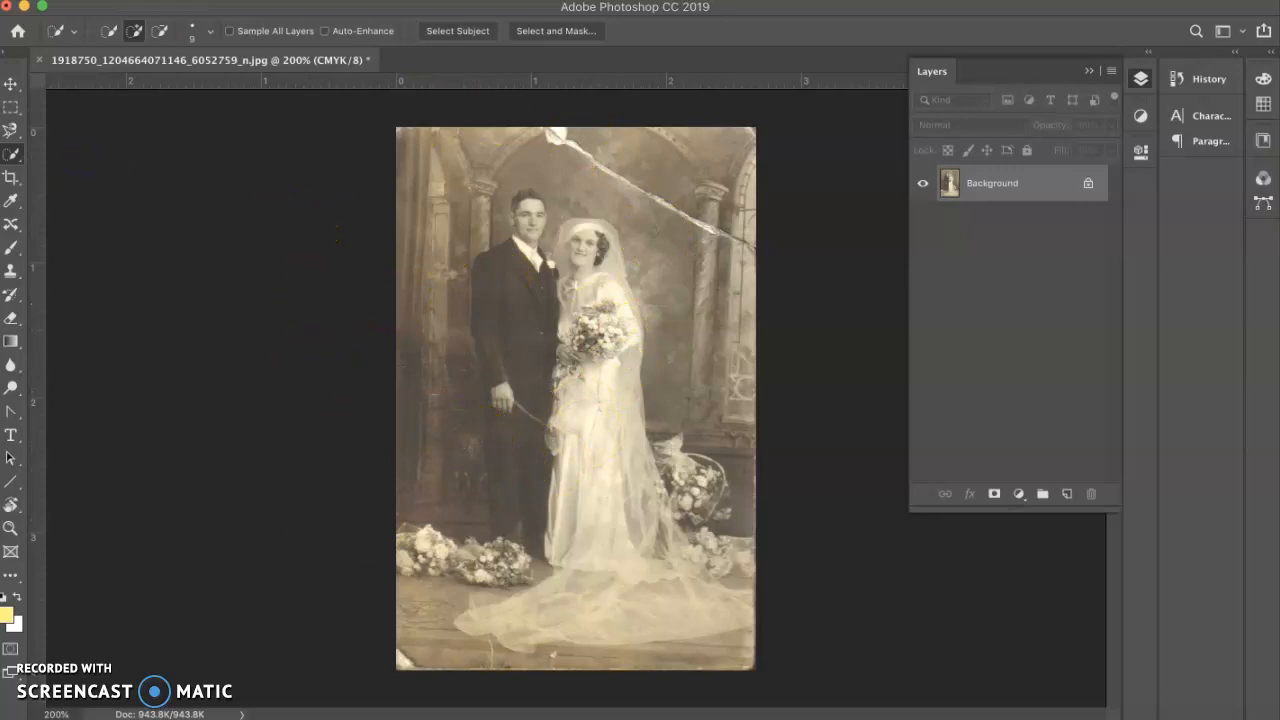
{"action": "left_click", "coordinate": [232, 1]}
{"action": "mouse_move", "coordinate": [251, 4]}
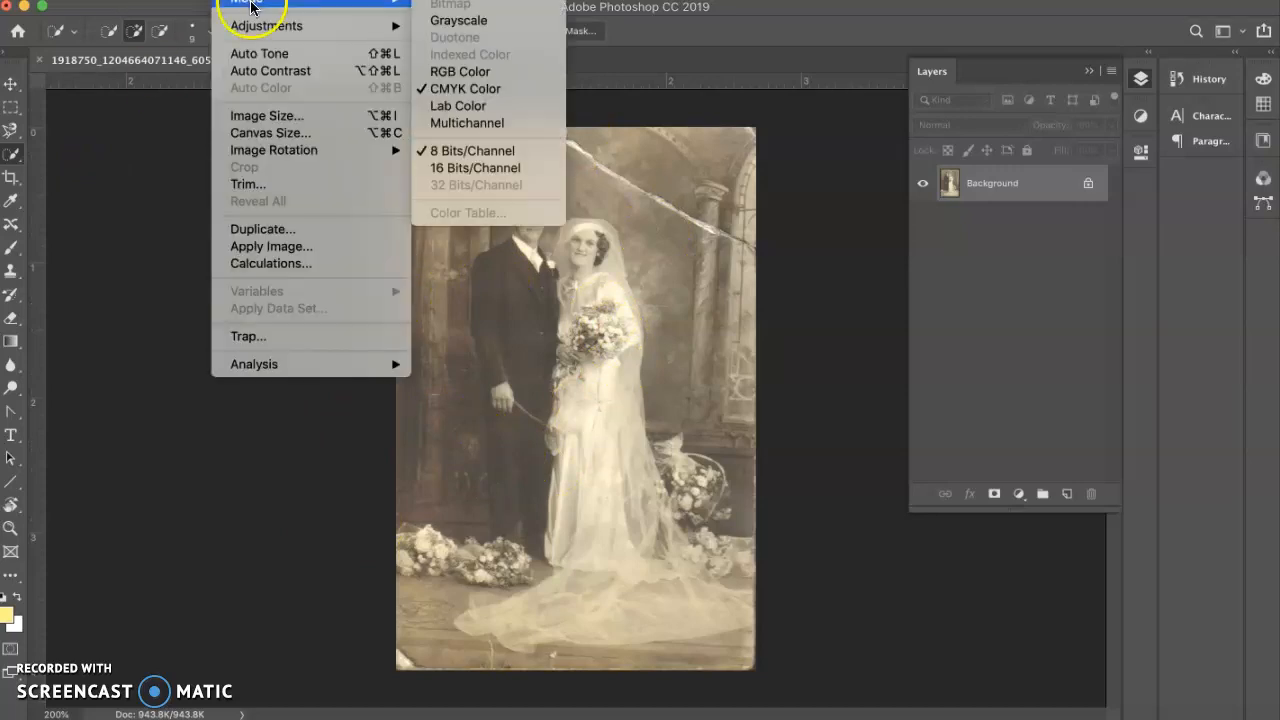
{"action": "left_click", "coordinate": [449, 93]}
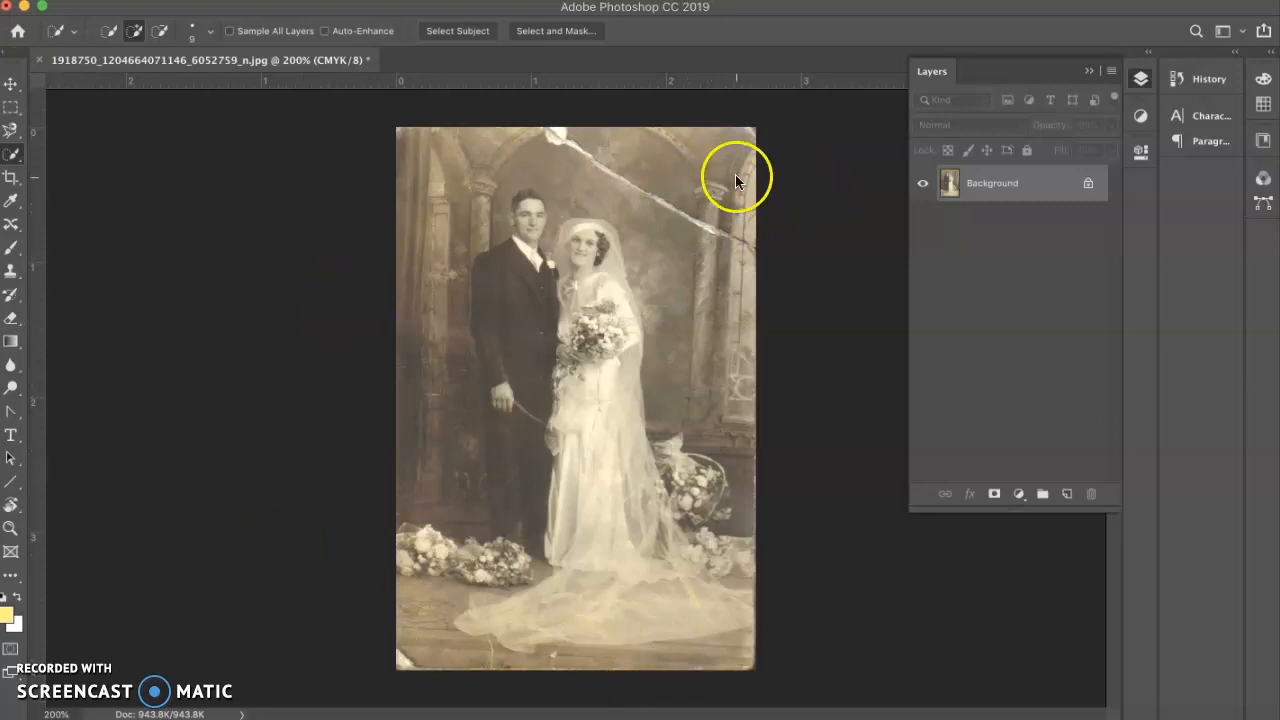
{"action": "left_click_drag", "start_coordinate": [946, 73], "coordinate": [829, 126]}
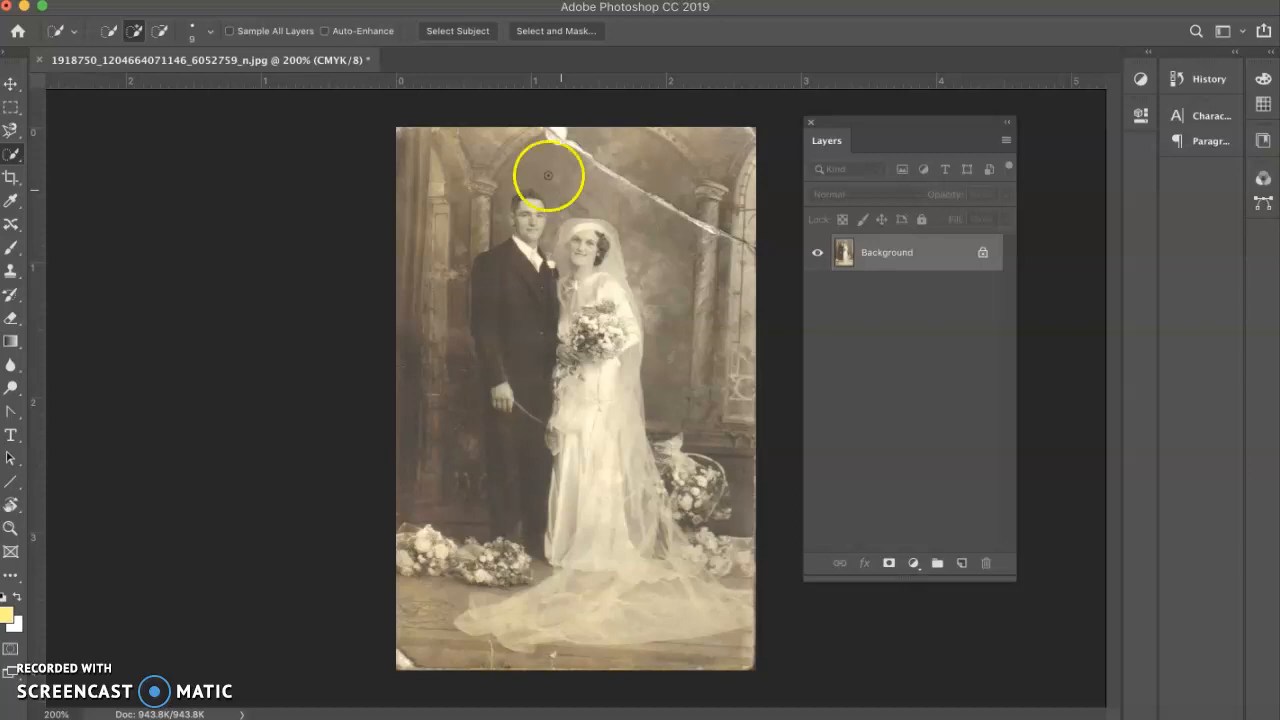
Quick-select the background along the photo's upper part and on the bride's side down to the flower basket.
{"action": "left_click_drag", "start_coordinate": [12, 157], "coordinate": [106, 158]}
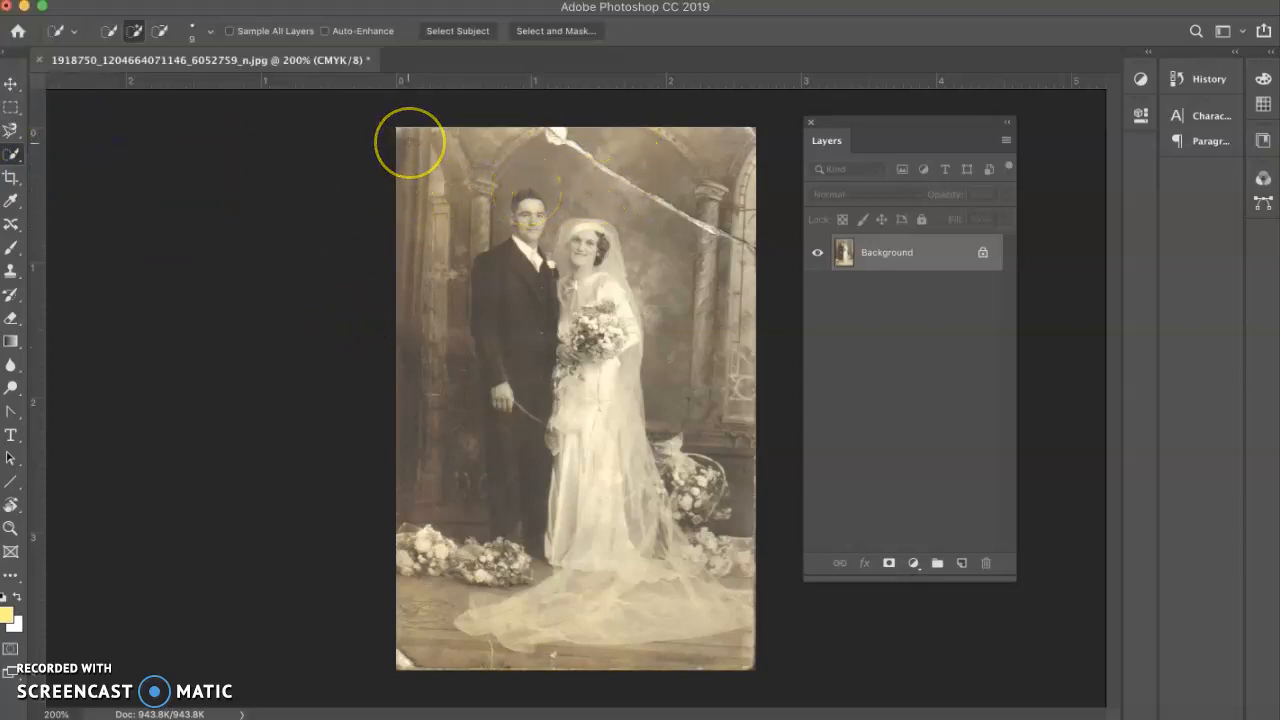
{"action": "mouse_move", "coordinate": [400, 135]}
{"action": "left_mouse_down"}
{"action": "mouse_move", "coordinate": [713, 162]}
{"action": "mouse_move", "coordinate": [731, 353]}
{"action": "left_mouse_up"}
{"action": "mouse_move", "coordinate": [731, 397]}
{"action": "left_mouse_down"}
{"action": "mouse_move", "coordinate": [742, 445]}
{"action": "mouse_move", "coordinate": [634, 211]}
{"action": "left_mouse_up"}
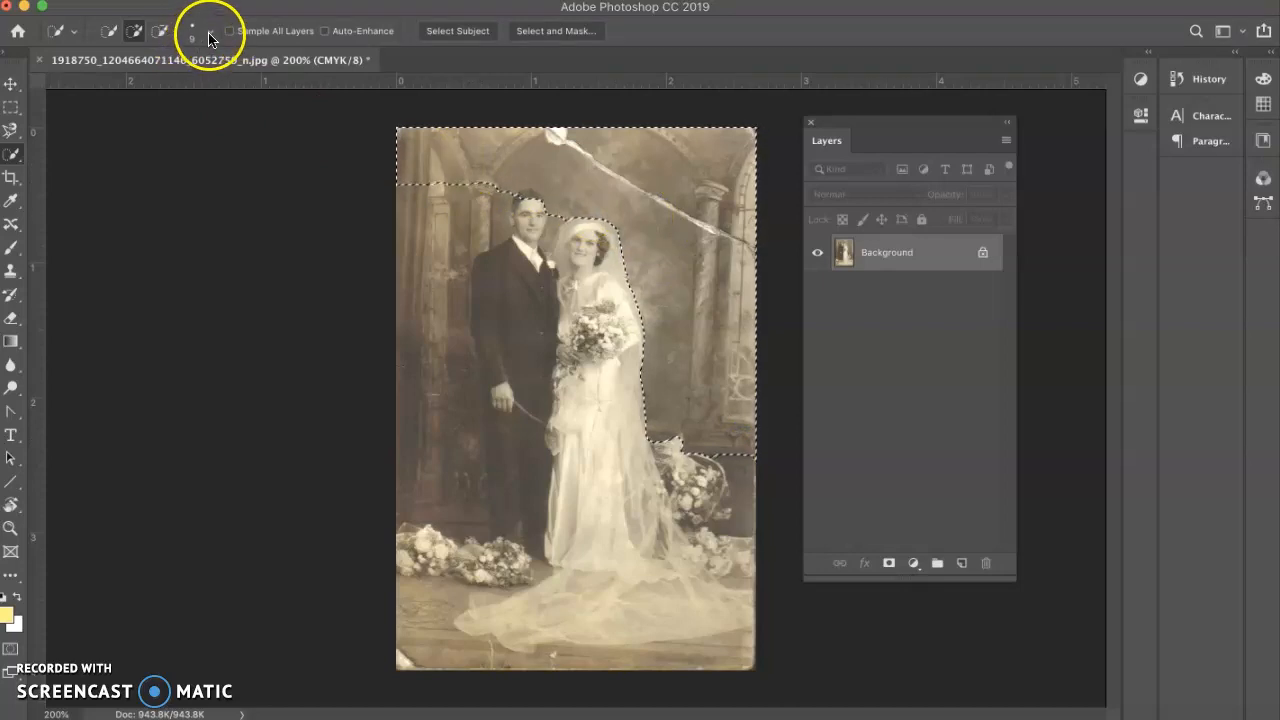
Enlarge the Quick Selection brush to 70.
{"action": "left_click", "coordinate": [210, 38]}
{"action": "left_click", "coordinate": [210, 36]}
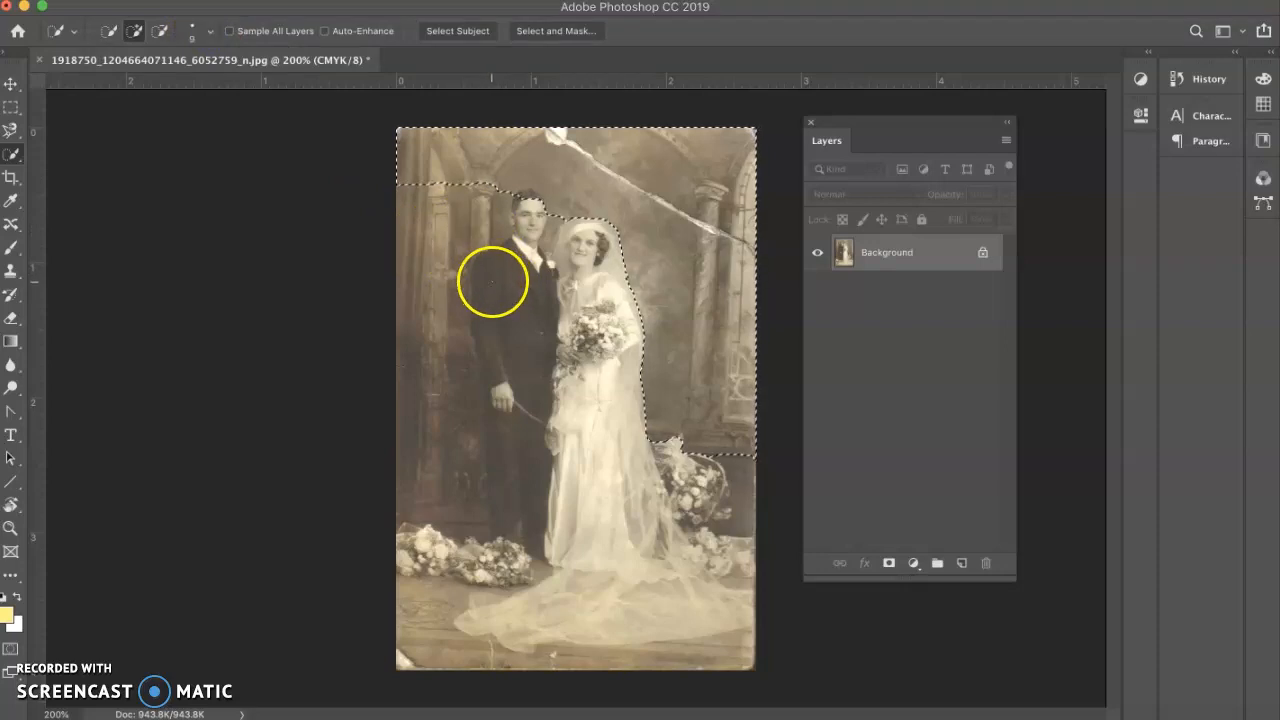
{"action": "key", "text": "bracketright"}
{"action": "key", "text": "bracketright"}
{"action": "key", "text": "bracketright"}
{"action": "key", "text": "bracketright"}
{"action": "key", "text": "bracketright"}
{"action": "key", "text": "bracketright"}
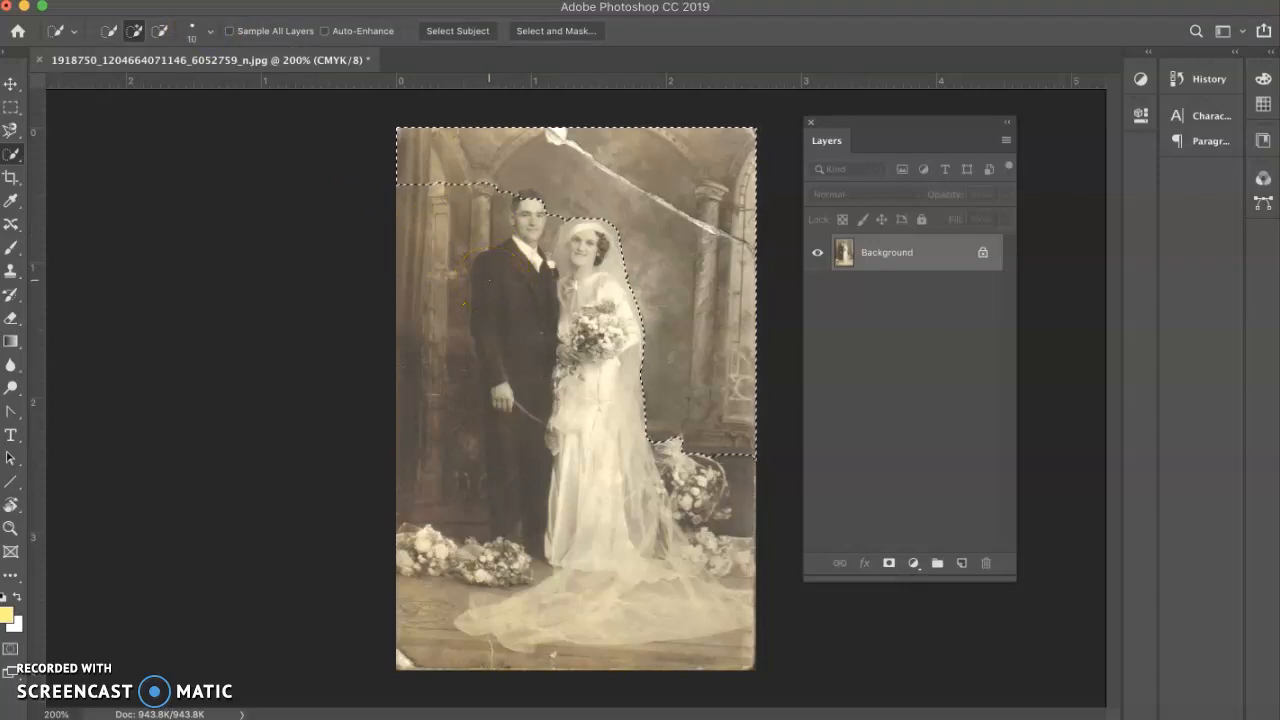
{"action": "key", "text": "bracketright"}
{"action": "key", "text": "bracketright"}
{"action": "key", "text": "bracketright"}
{"action": "key", "text": "bracketright"}
{"action": "key", "text": "bracketright"}
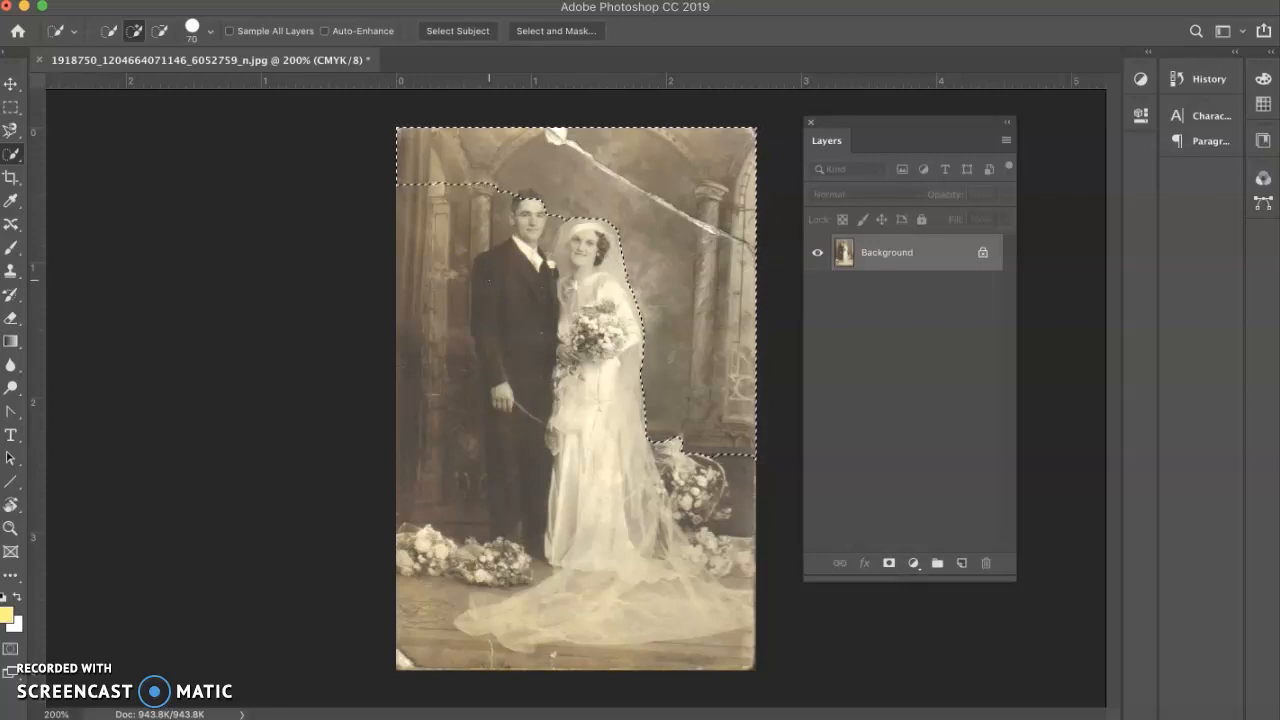
Reduce the Quick Selection brush to 10 and add the background on the groom's side down to the flowers.
{"action": "key", "text": "bracketleft"}
{"action": "key", "text": "bracketleft"}
{"action": "key", "text": "bracketleft"}
{"action": "key", "text": "bracketleft"}
{"action": "key", "text": "bracketleft"}
{"action": "key", "text": "bracketleft"}
{"action": "key", "text": "bracketleft"}
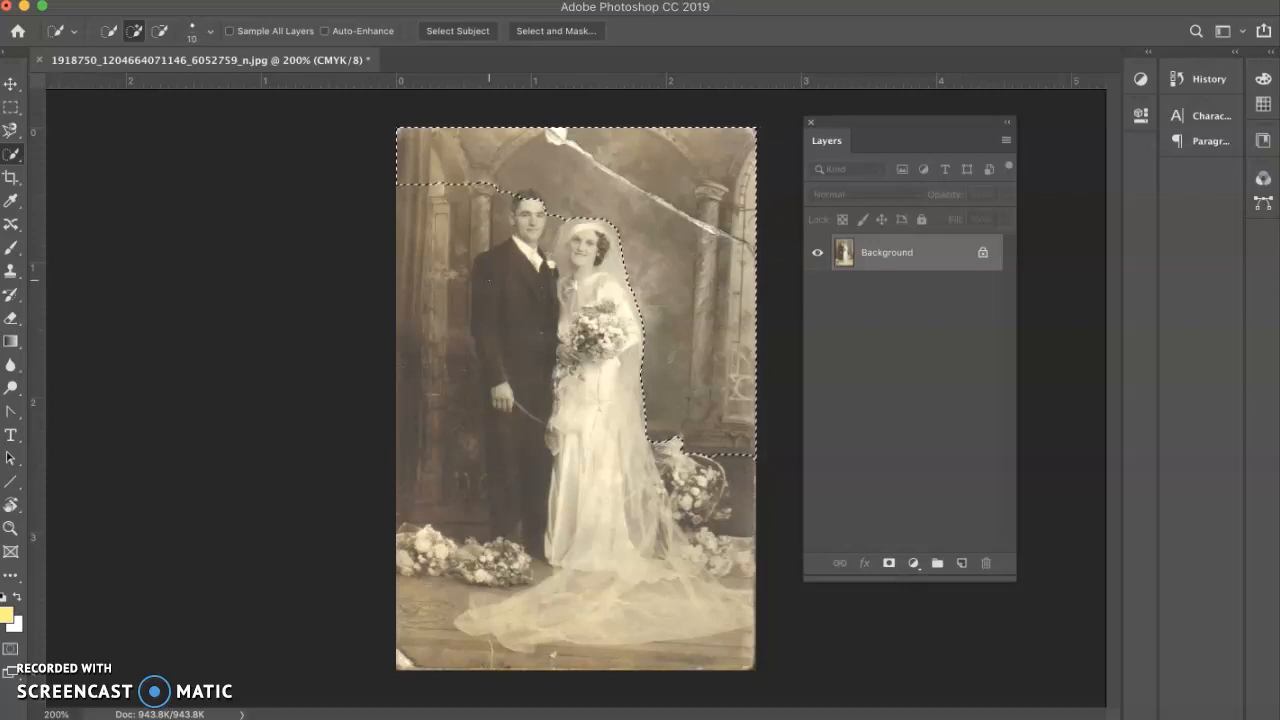
{"action": "mouse_move", "coordinate": [478, 176]}
{"action": "left_mouse_down"}
{"action": "mouse_move", "coordinate": [463, 202]}
{"action": "mouse_move", "coordinate": [422, 201]}
{"action": "mouse_move", "coordinate": [411, 240]}
{"action": "mouse_move", "coordinate": [430, 263]}
{"action": "mouse_move", "coordinate": [420, 295]}
{"action": "mouse_move", "coordinate": [434, 344]}
{"action": "left_mouse_up"}
{"action": "left_click_drag", "start_coordinate": [455, 404], "coordinate": [451, 470]}
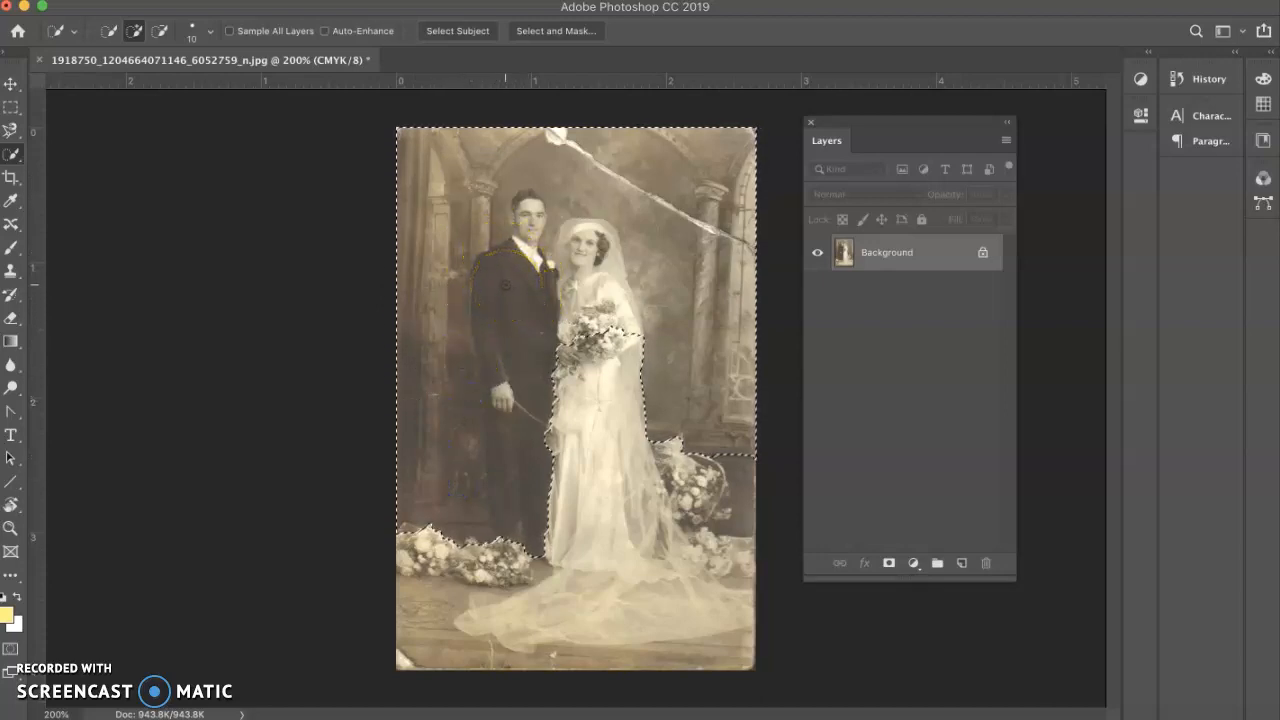
Subtract the groom's suit, hand and head and the bride's upper body from the background selection.
{"action": "key", "text": "alt"}
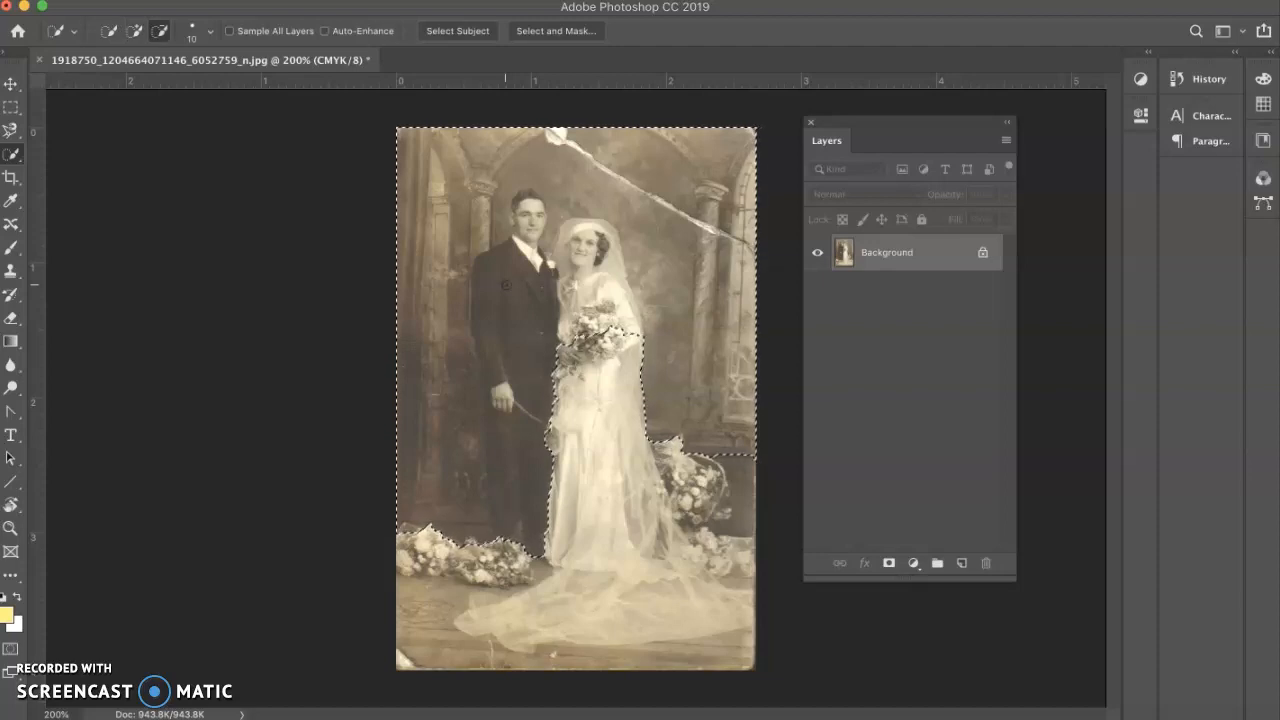
{"action": "left_click_drag", "start_coordinate": [509, 350], "coordinate": [509, 484]}
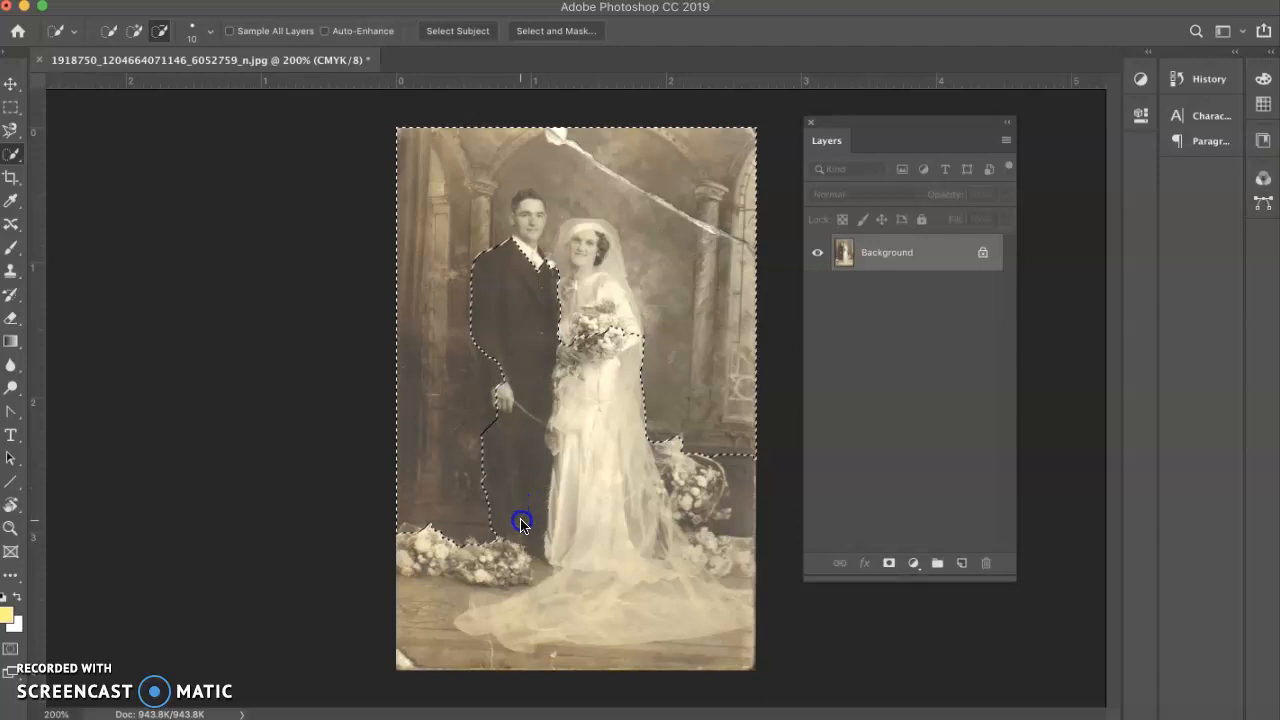
{"action": "left_click_drag", "start_coordinate": [500, 421], "coordinate": [493, 372]}
{"action": "left_click_drag", "start_coordinate": [530, 252], "coordinate": [524, 246]}
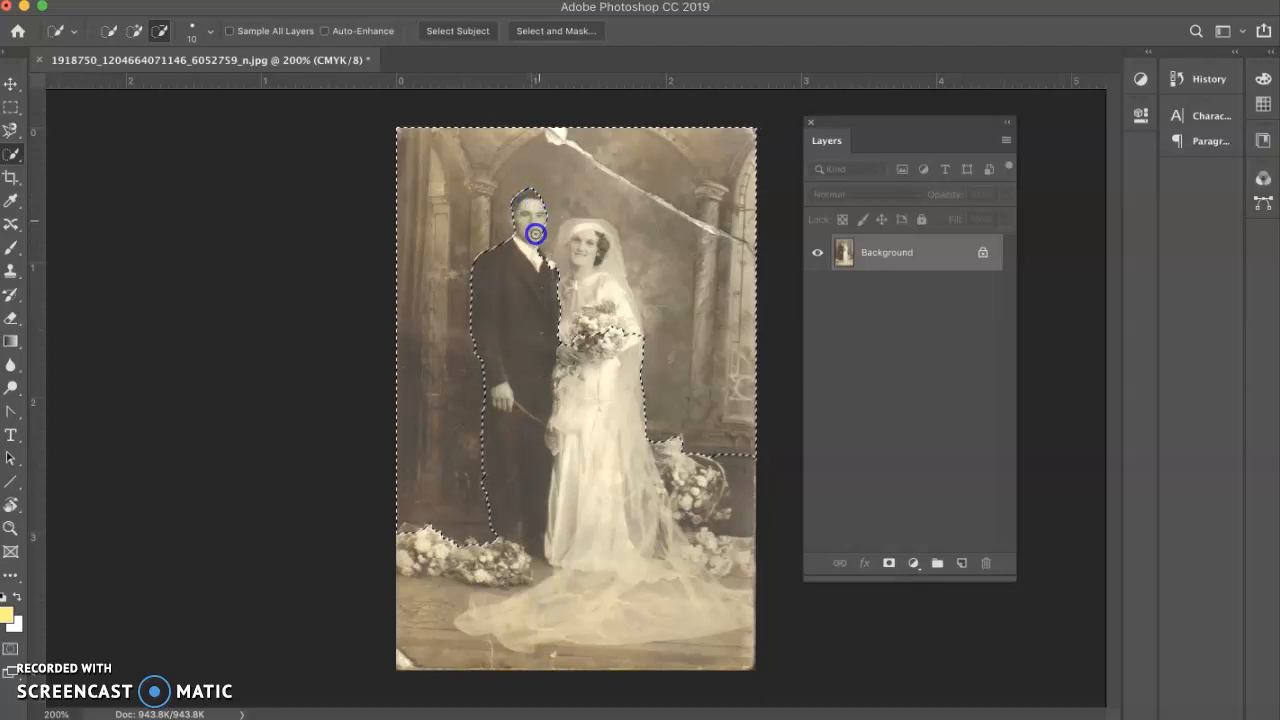
{"action": "mouse_move", "coordinate": [530, 305]}
{"action": "left_mouse_down"}
{"action": "mouse_move", "coordinate": [538, 355]}
{"action": "mouse_move", "coordinate": [554, 356]}
{"action": "mouse_move", "coordinate": [578, 319]}
{"action": "mouse_move", "coordinate": [572, 285]}
{"action": "left_mouse_up"}
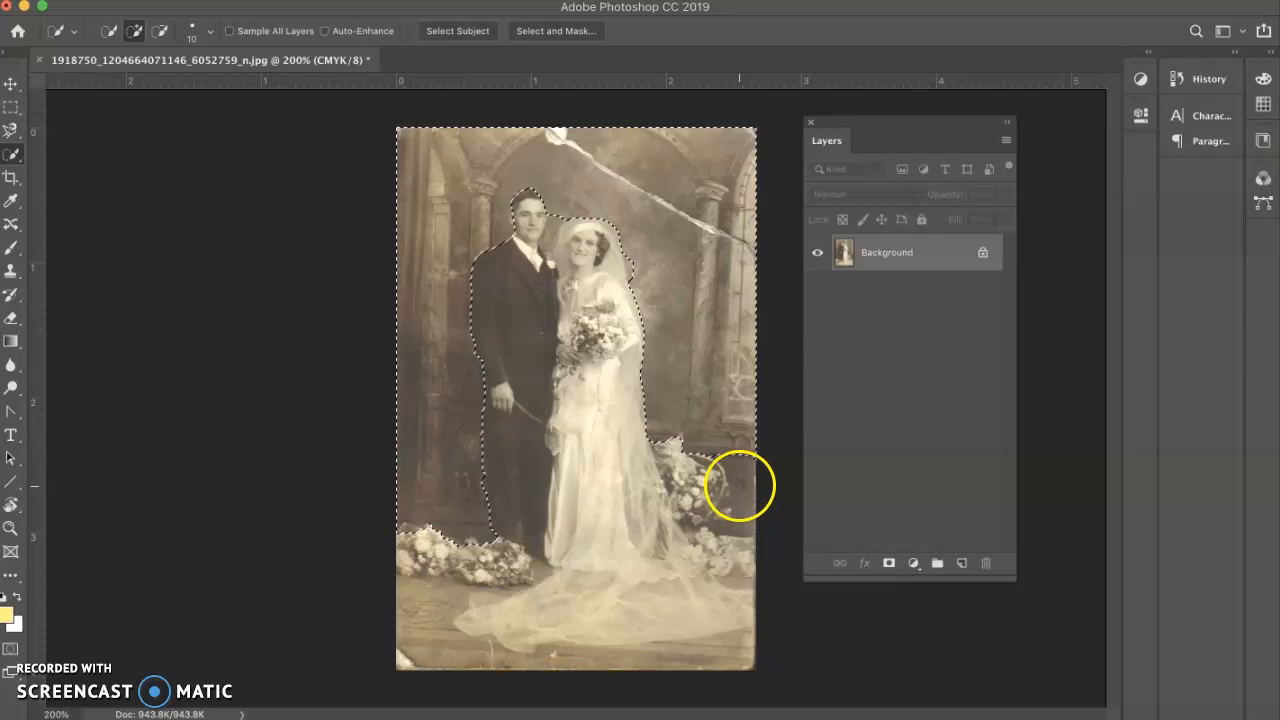
Add the dark background beside the flower basket and the gap between the couple's heads to the selection.
{"action": "left_click_drag", "start_coordinate": [739, 455], "coordinate": [743, 500]}
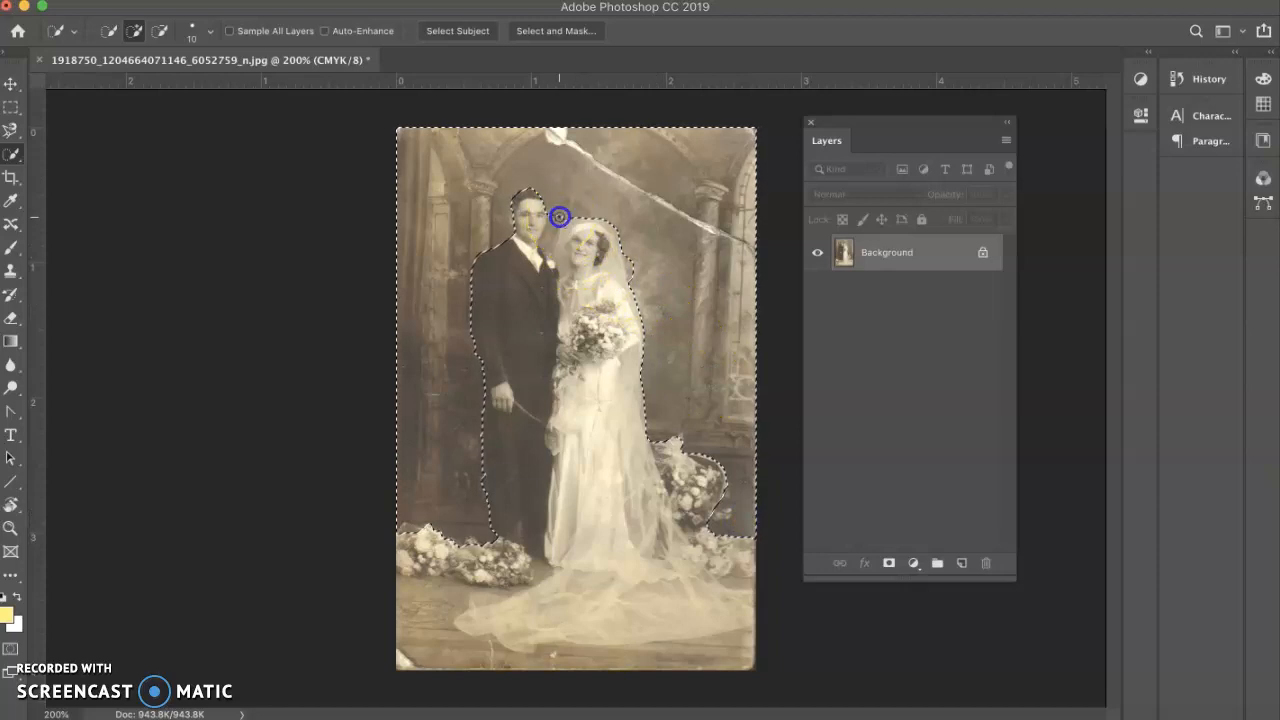
{"action": "left_click_drag", "start_coordinate": [547, 240], "coordinate": [550, 233]}
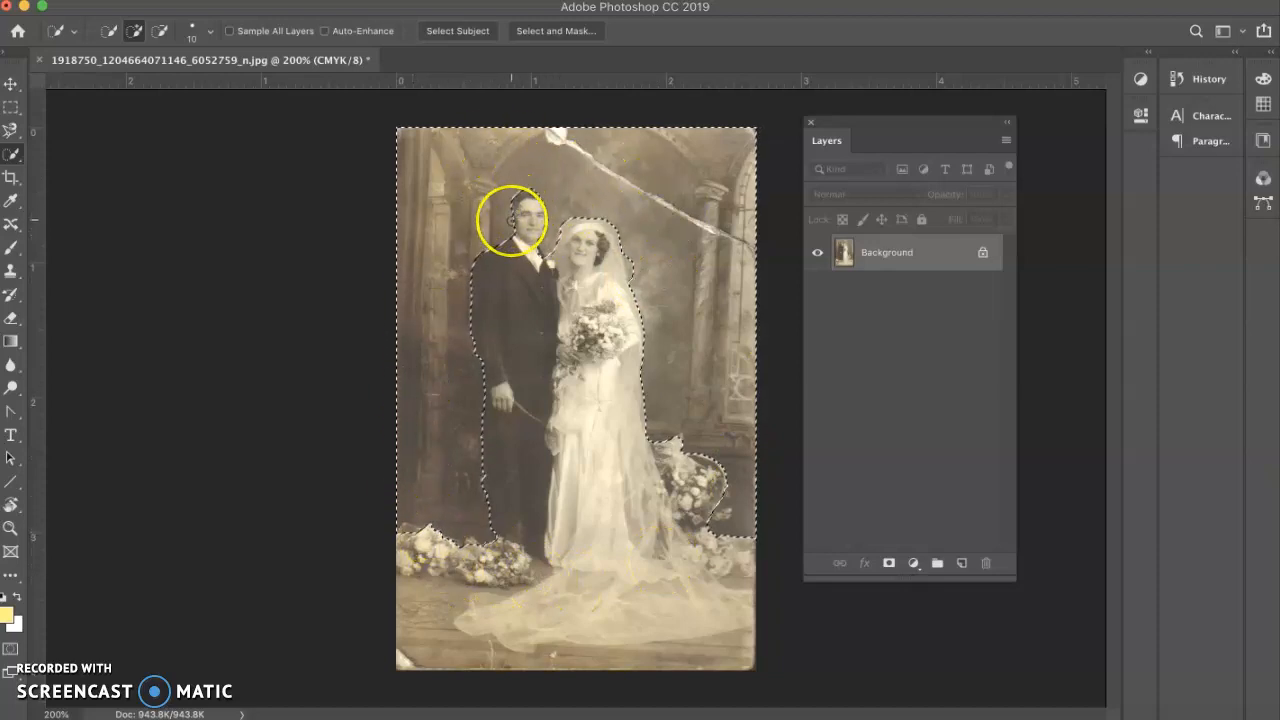
Refine the selection edge up close, excluding the groom's ear and adding the background along the bride's veil.
{"action": "scroll", "coordinate": [512, 220], "scroll_direction": "up", "scroll_amount": 5}
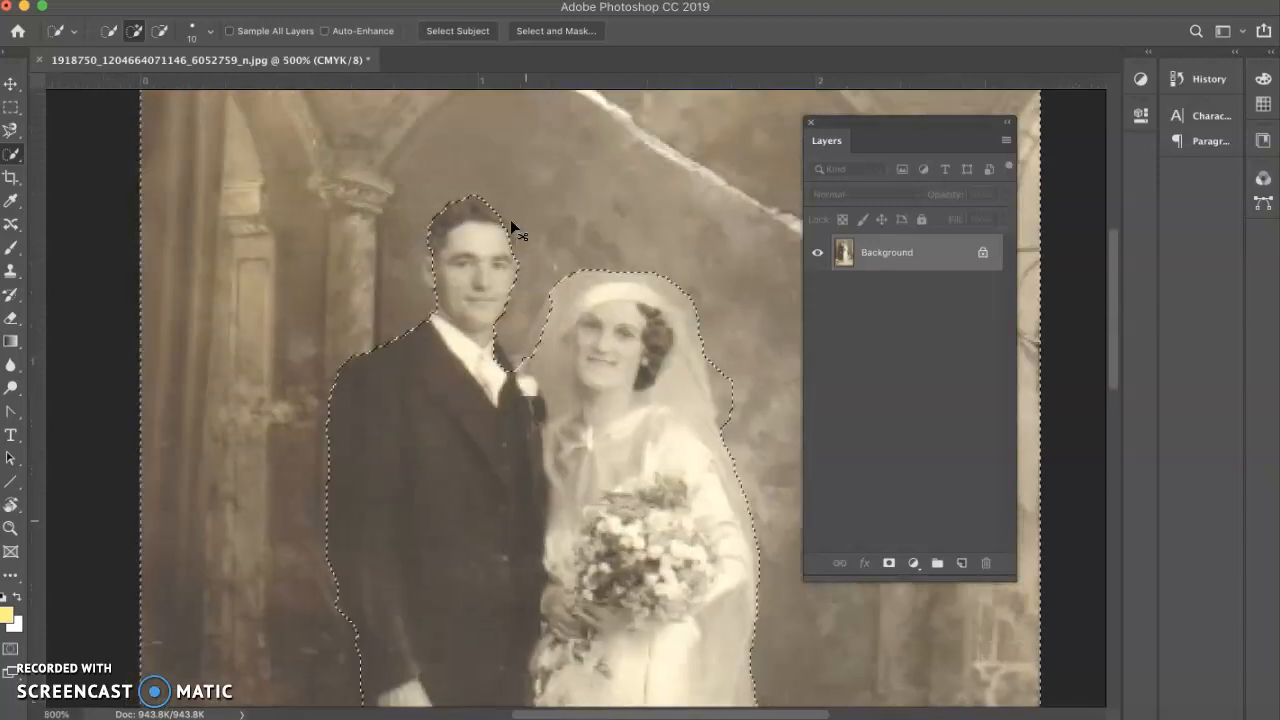
{"action": "scroll", "coordinate": [510, 219], "scroll_direction": "up", "scroll_amount": 3}
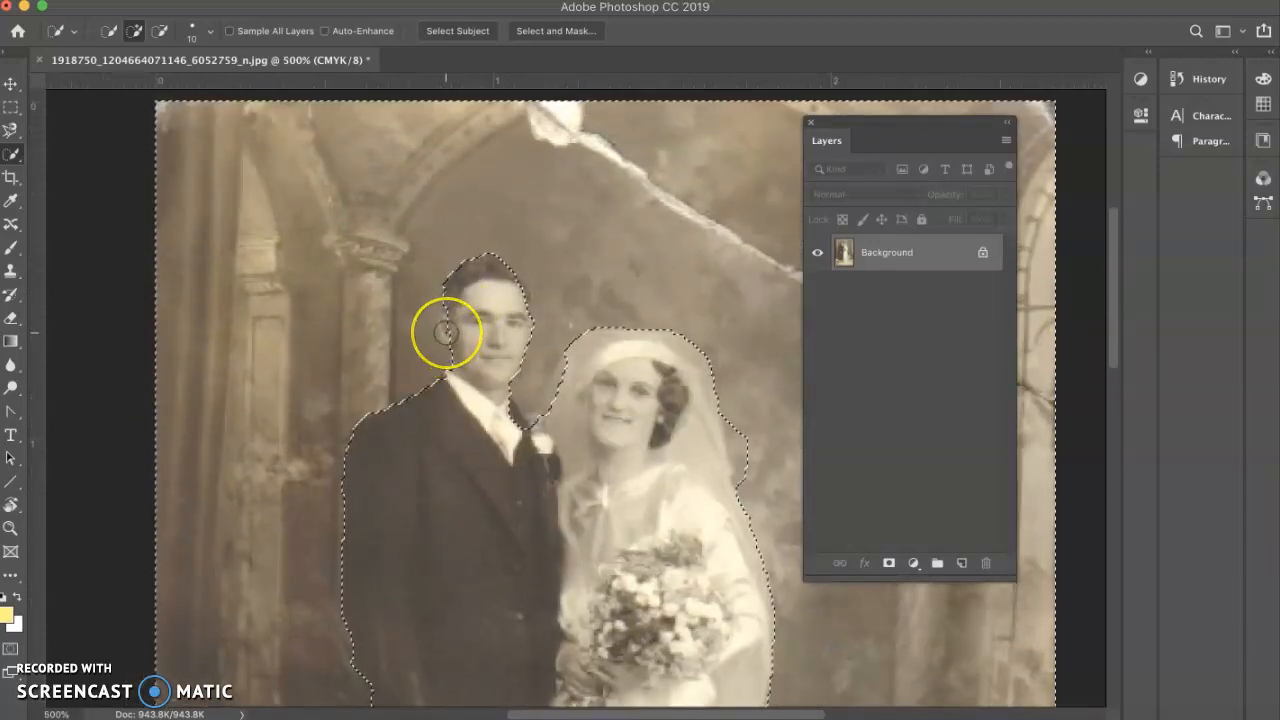
{"action": "key", "text": "alt"}
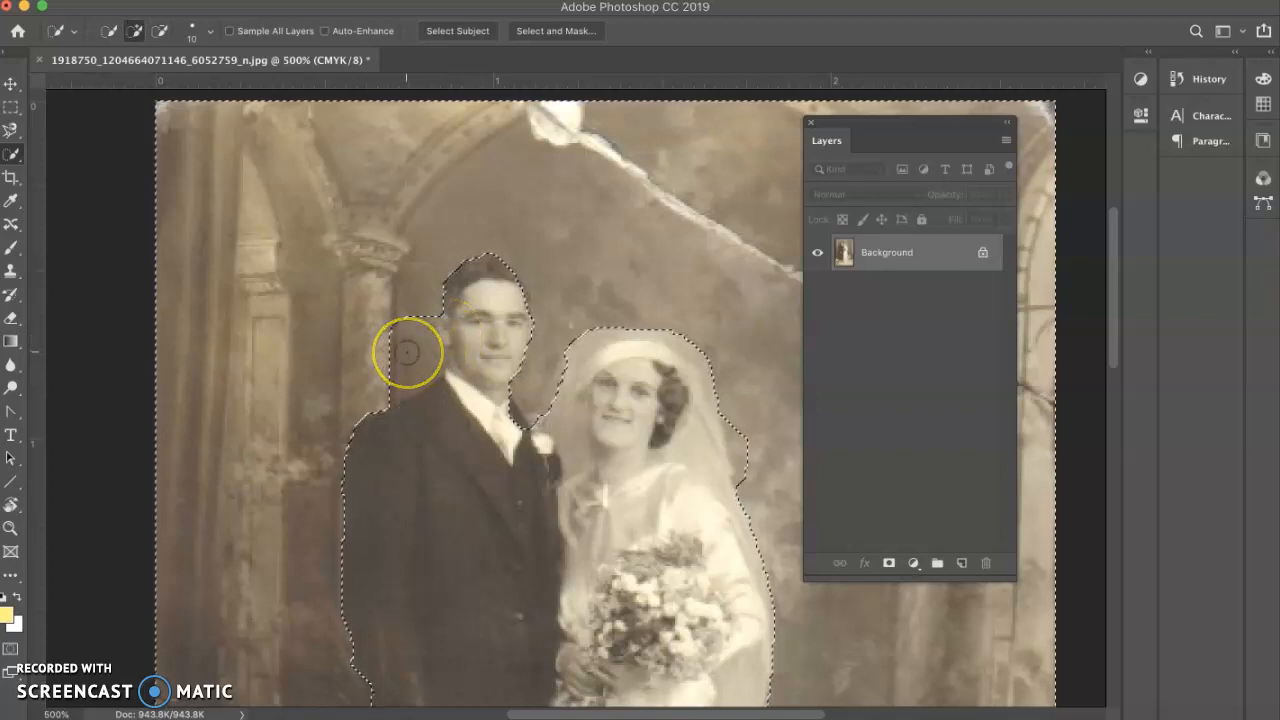
{"action": "key", "text": "alt"}
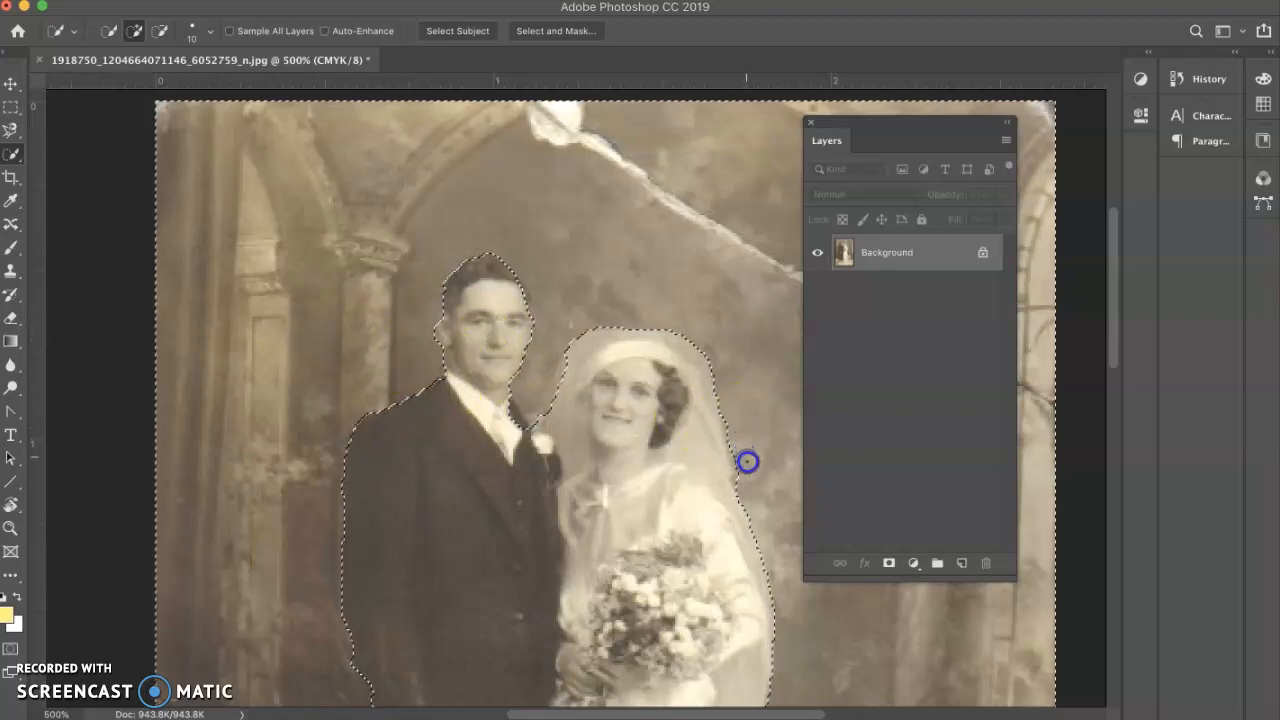
Inspect the selection outline around the couple up close, and fit the whole photo in view.
{"action": "scroll", "coordinate": [746, 460], "scroll_direction": "down", "scroll_amount": 5}
{"action": "scroll", "coordinate": [746, 460], "scroll_direction": "right", "scroll_amount": 4}
{"action": "mouse_move", "coordinate": [540, 226]}
{"action": "left_mouse_down"}
{"action": "mouse_move", "coordinate": [474, 211]}
{"action": "mouse_move", "coordinate": [506, 200]}
{"action": "mouse_move", "coordinate": [607, 234]}
{"action": "left_mouse_up"}
{"action": "scroll", "coordinate": [607, 234], "scroll_direction": "up", "scroll_amount": 8}
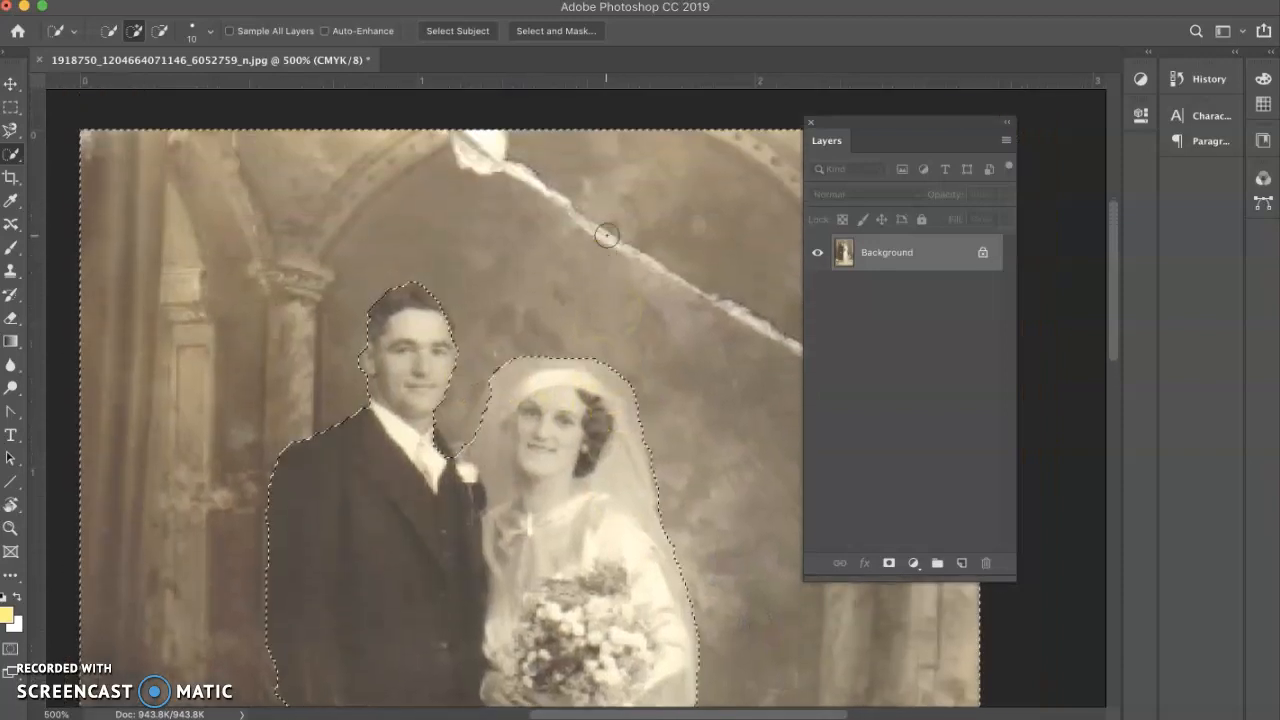
{"action": "scroll", "coordinate": [607, 234], "scroll_direction": "down", "scroll_amount": 6}
{"action": "scroll", "coordinate": [607, 234], "scroll_direction": "down", "scroll_amount": 5}
{"action": "scroll", "coordinate": [607, 234], "scroll_direction": "up", "scroll_amount": 5}
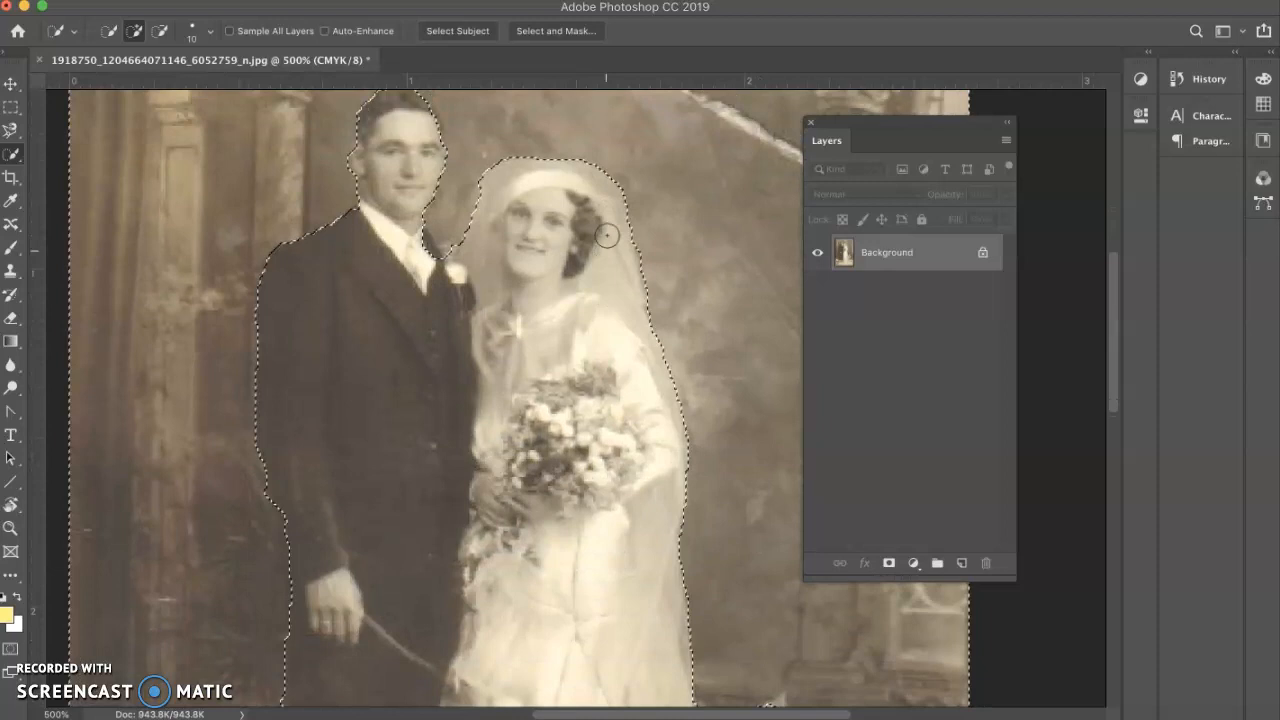
{"action": "scroll", "coordinate": [607, 234], "scroll_direction": "down", "scroll_amount": 1}
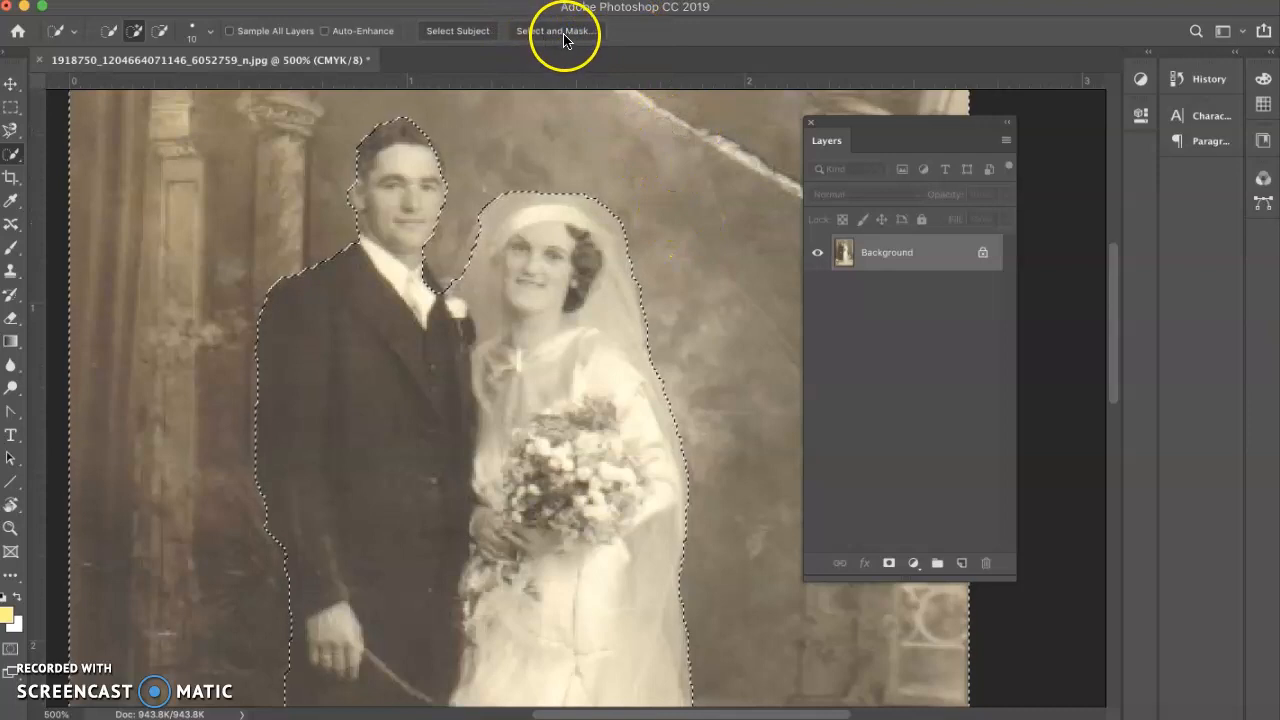
{"action": "key", "text": "super+0"}
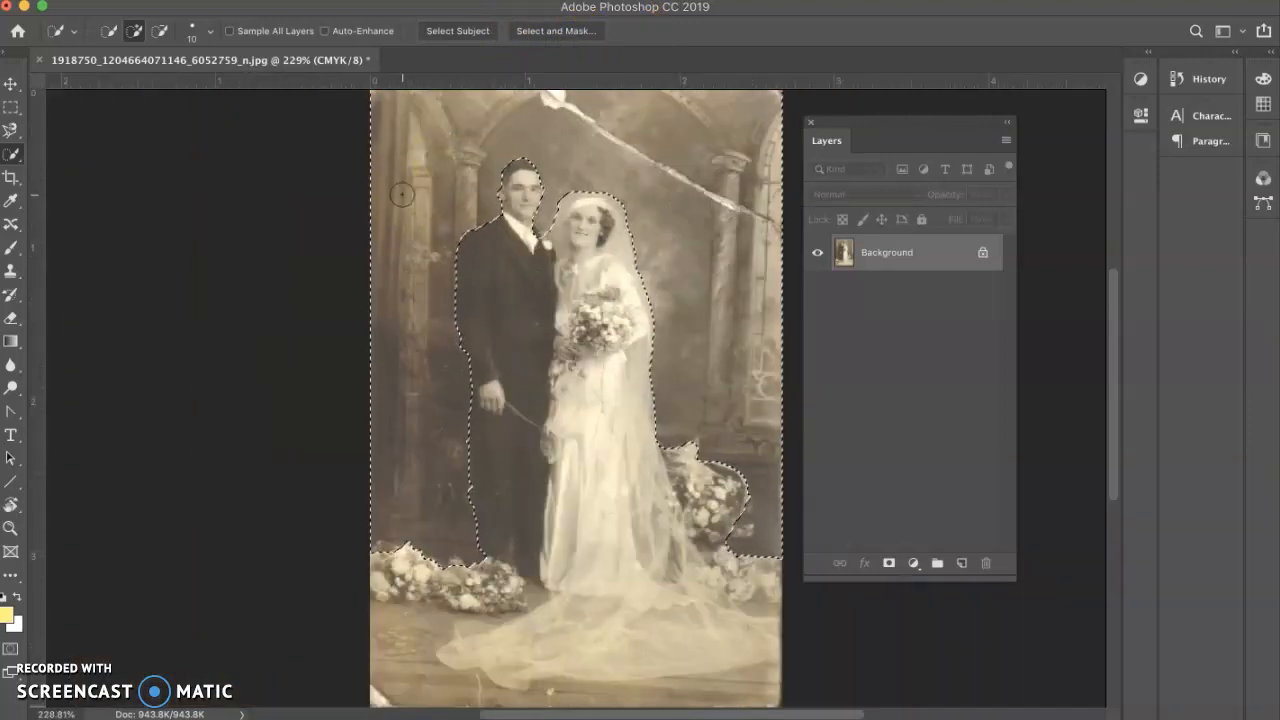
Open the selection in Select and Mask and set its view mode to Black & White.
{"action": "left_click", "coordinate": [557, 32]}
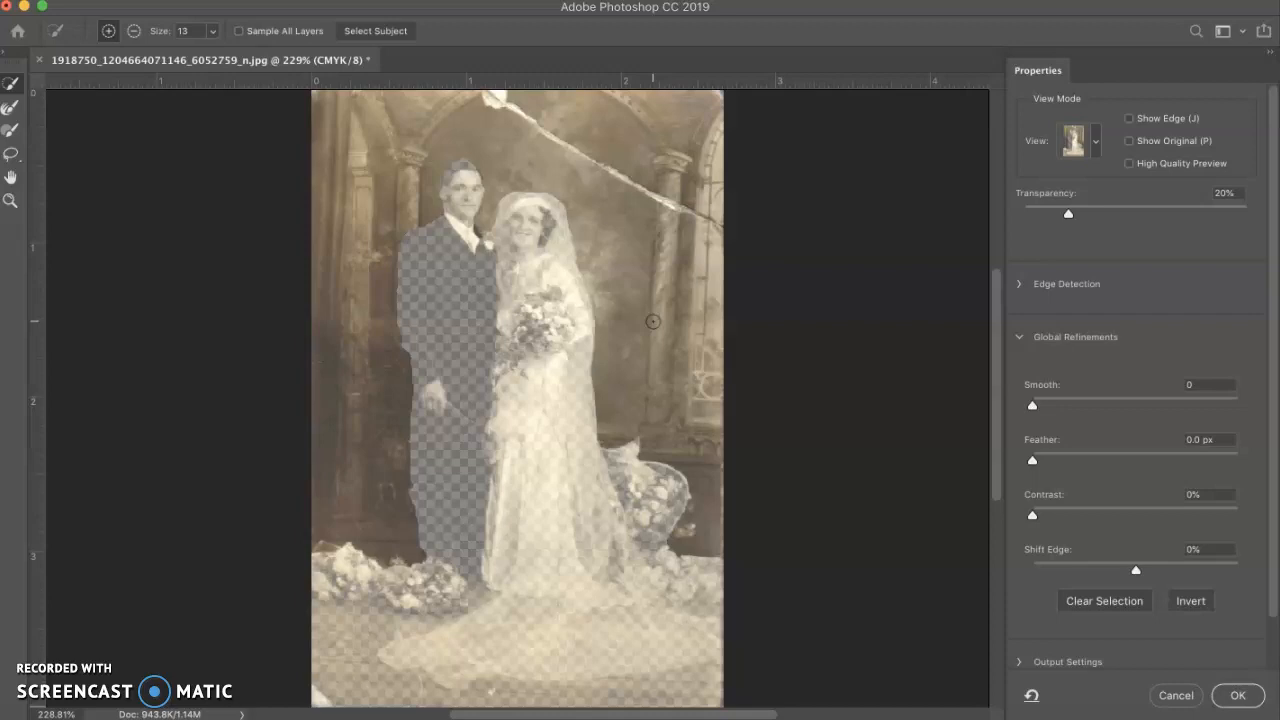
{"action": "left_click", "coordinate": [1096, 143]}
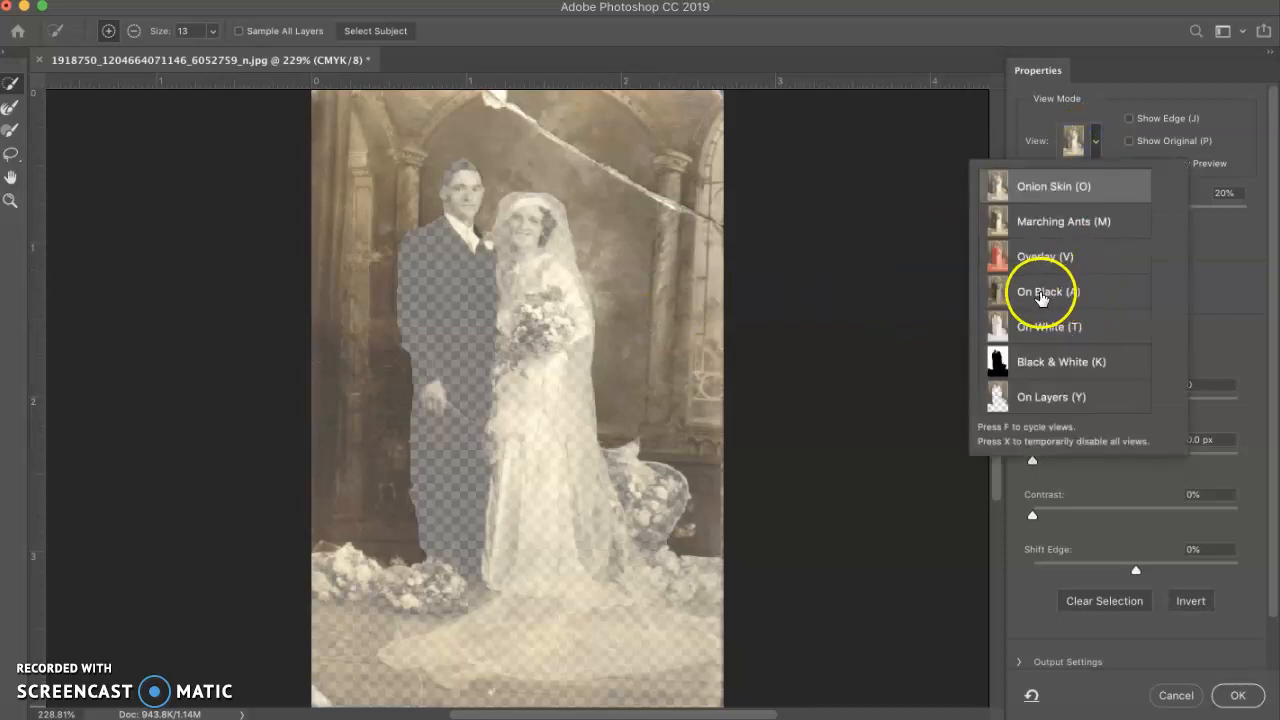
{"action": "left_click", "coordinate": [1045, 365]}
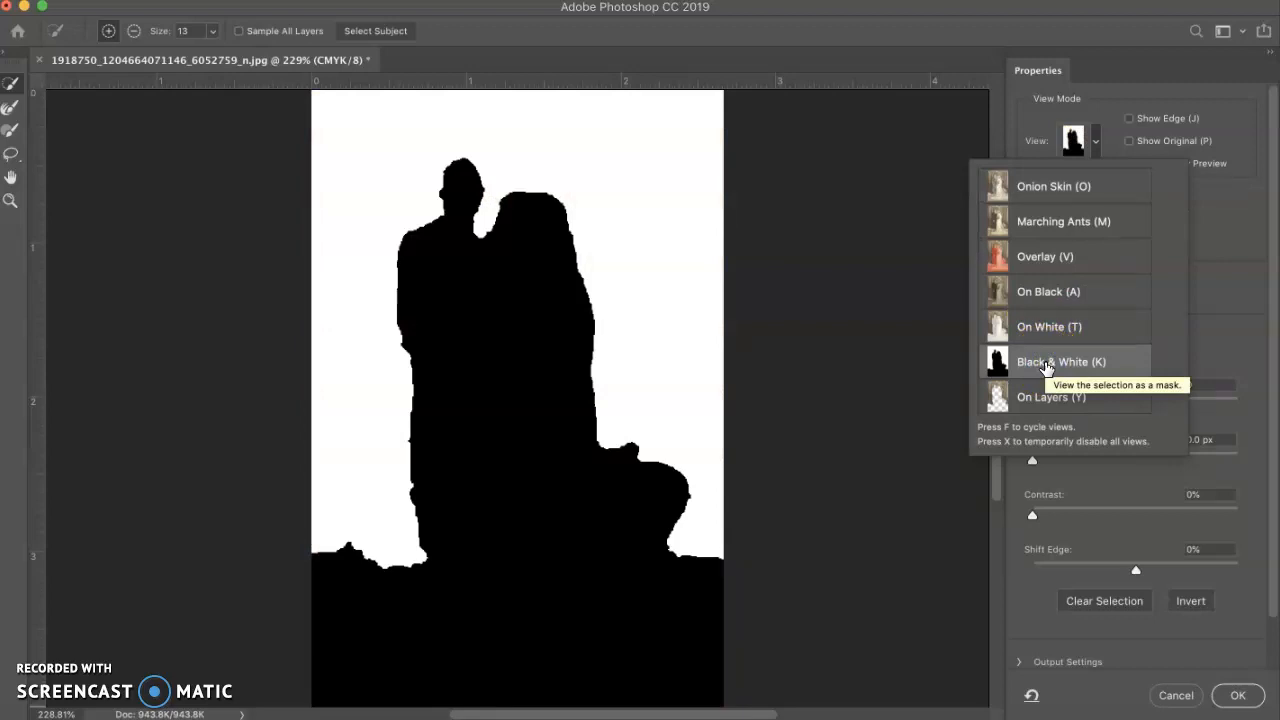
{"action": "left_click", "coordinate": [1230, 244]}
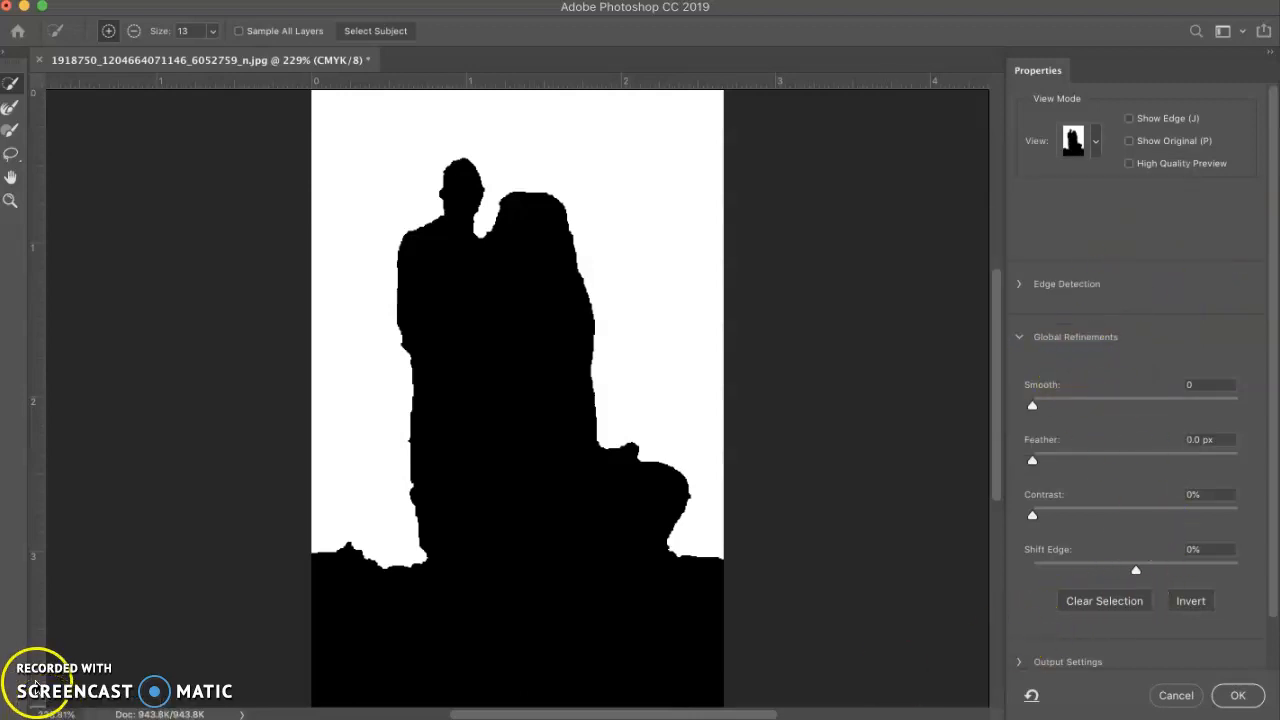
Expand the Edge Detection settings and set the radius to 2 px.
{"action": "left_click", "coordinate": [1080, 297]}
{"action": "left_click", "coordinate": [1020, 285]}
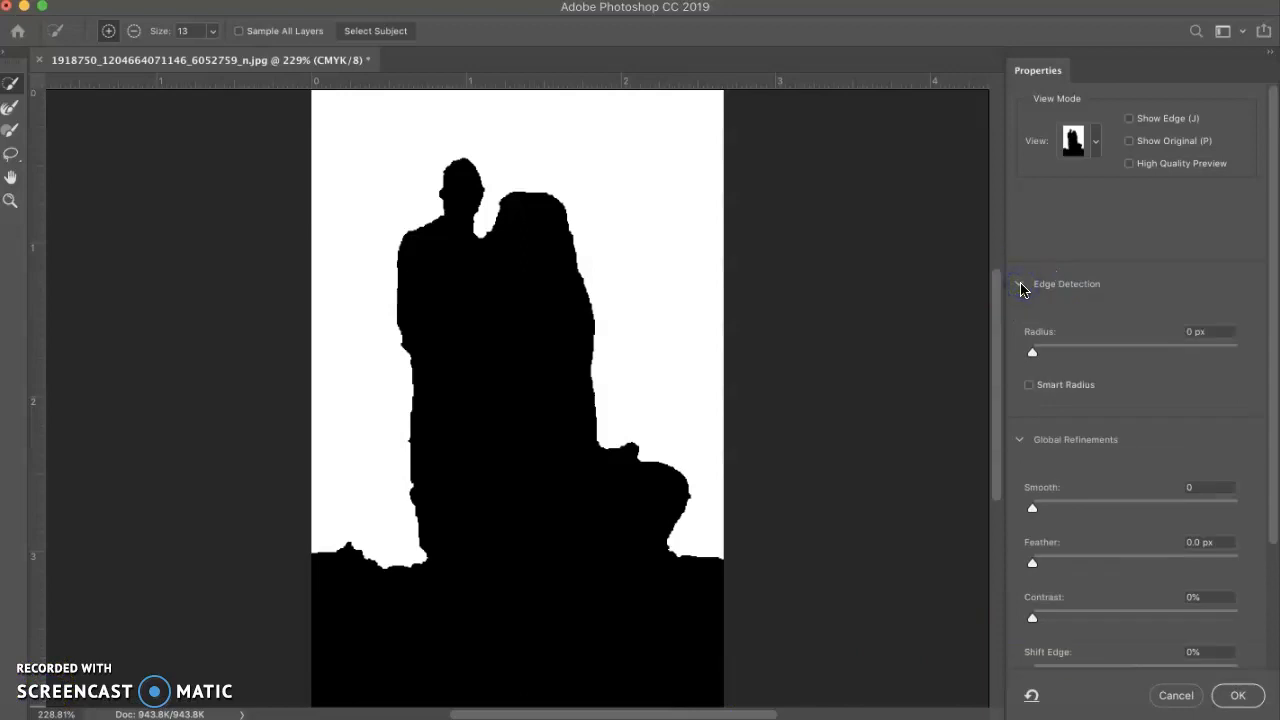
{"action": "left_click", "coordinate": [1033, 357]}
{"action": "left_click", "coordinate": [1070, 358]}
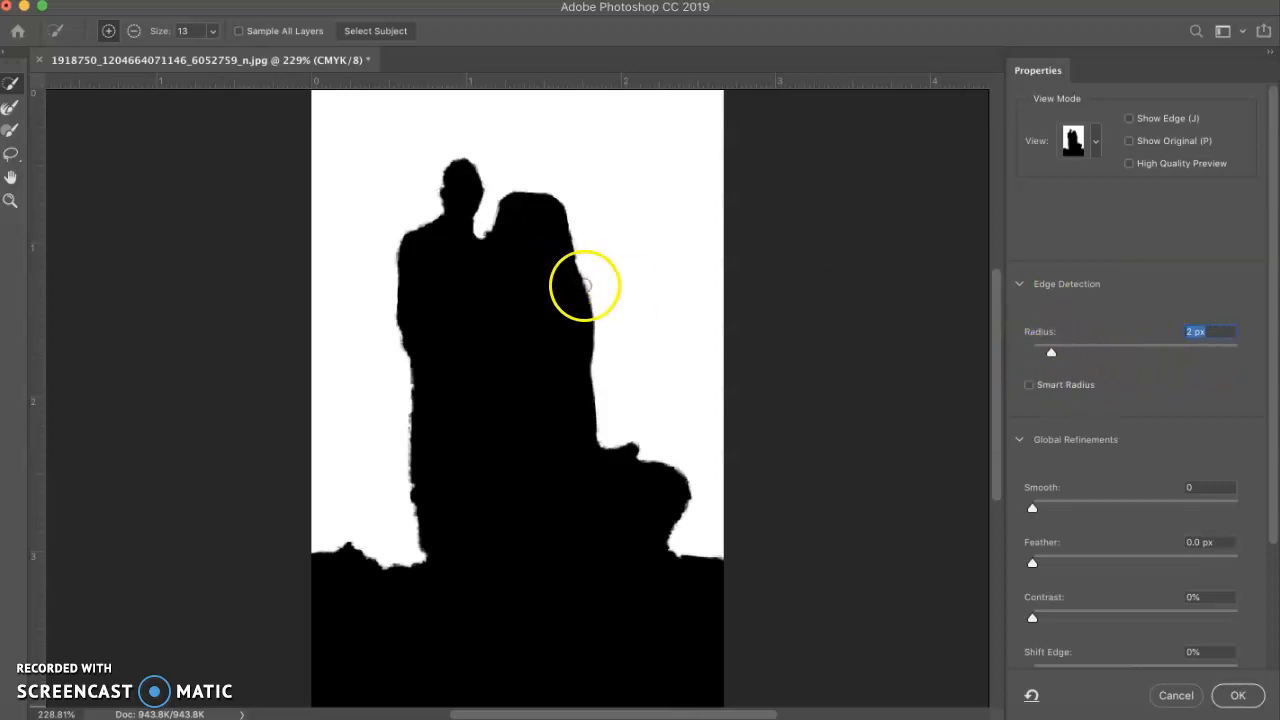
Try an edge detection radius of 20 px on the selection mask.
{"action": "left_click", "coordinate": [1193, 331]}
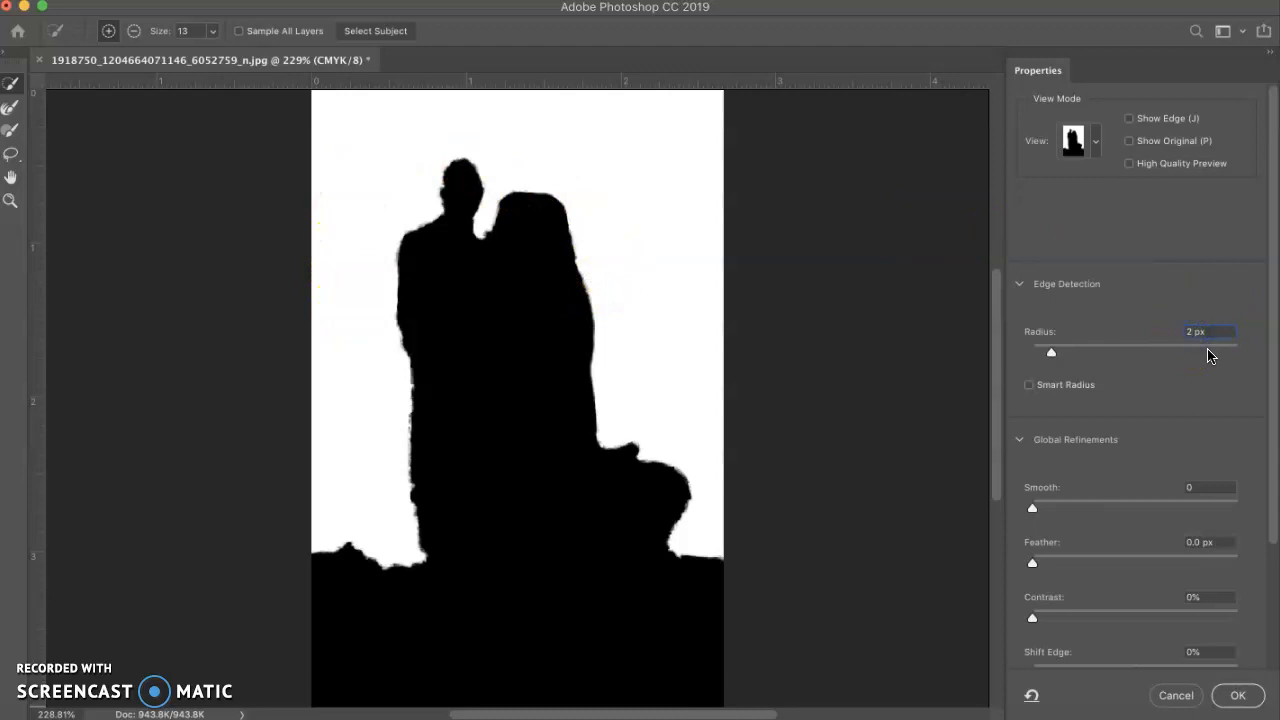
{"action": "type", "text": "20"}
{"action": "key", "text": "Return"}
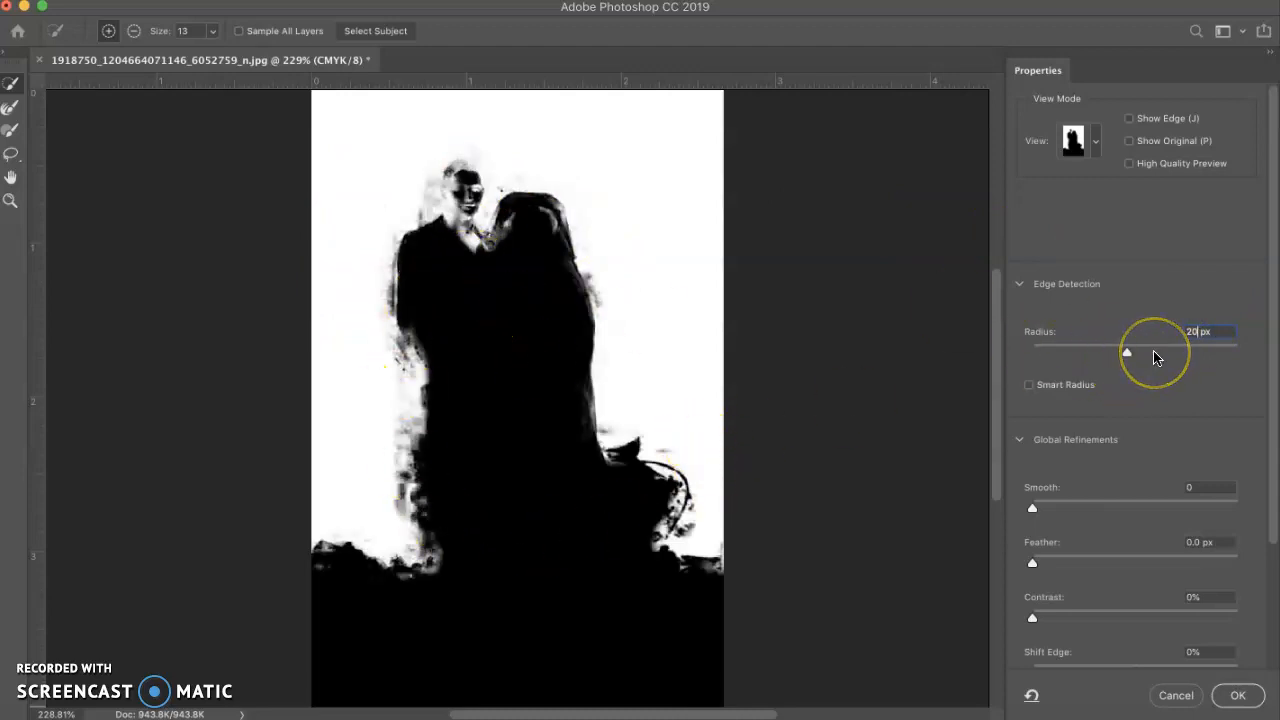
Set the edge detection radius to 5 px.
{"action": "key", "text": "BackSpace"}
{"action": "key", "text": "BackSpace"}
{"action": "type", "text": "5"}
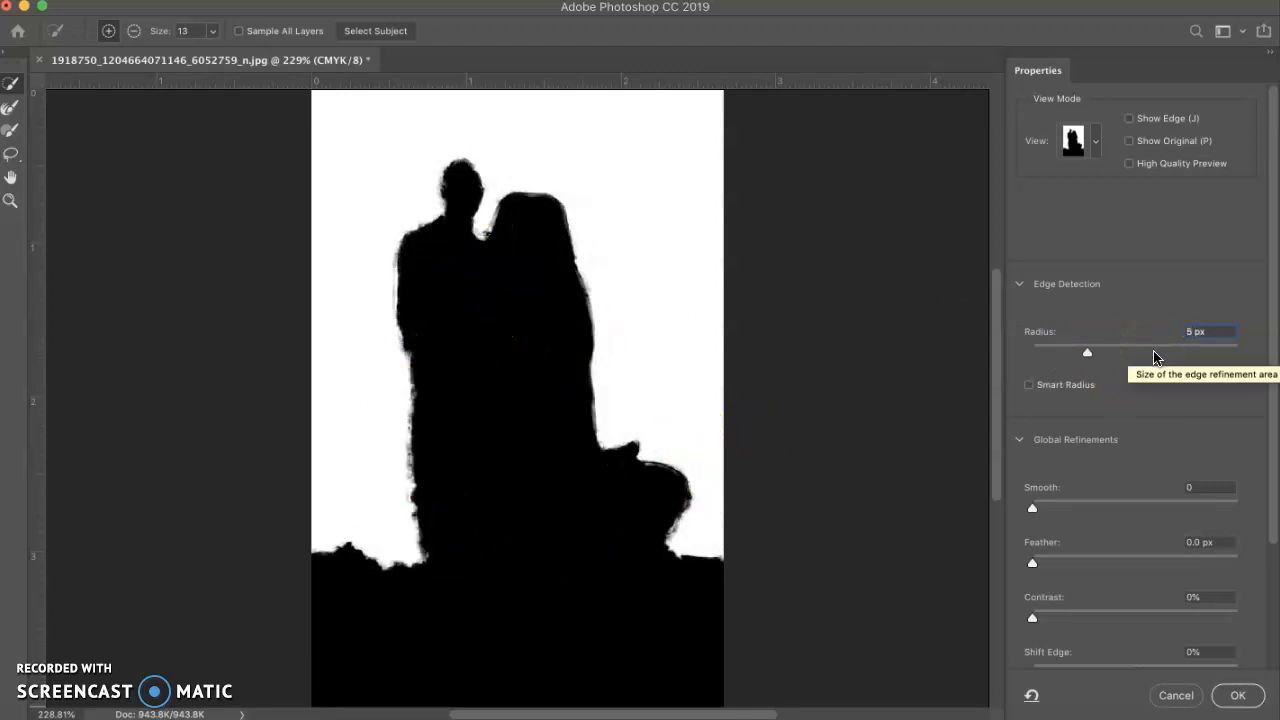
Set the edge detection radius to 4 px and apply the refined selection.
{"action": "type", "text": "4"}
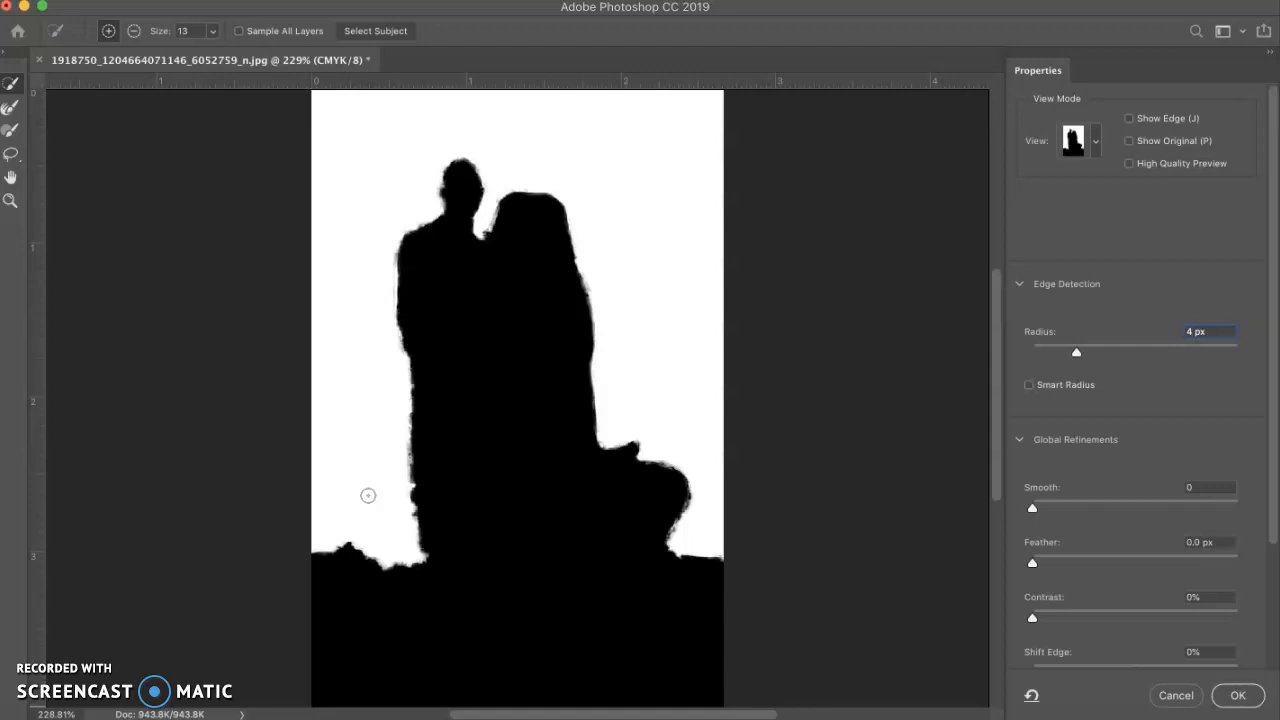
{"action": "mouse_move", "coordinate": [360, 277]}
{"action": "left_mouse_down"}
{"action": "mouse_move", "coordinate": [509, 154]}
{"action": "mouse_move", "coordinate": [581, 224]}
{"action": "mouse_move", "coordinate": [607, 314]}
{"action": "mouse_move", "coordinate": [671, 437]}
{"action": "mouse_move", "coordinate": [672, 545]}
{"action": "left_mouse_up"}
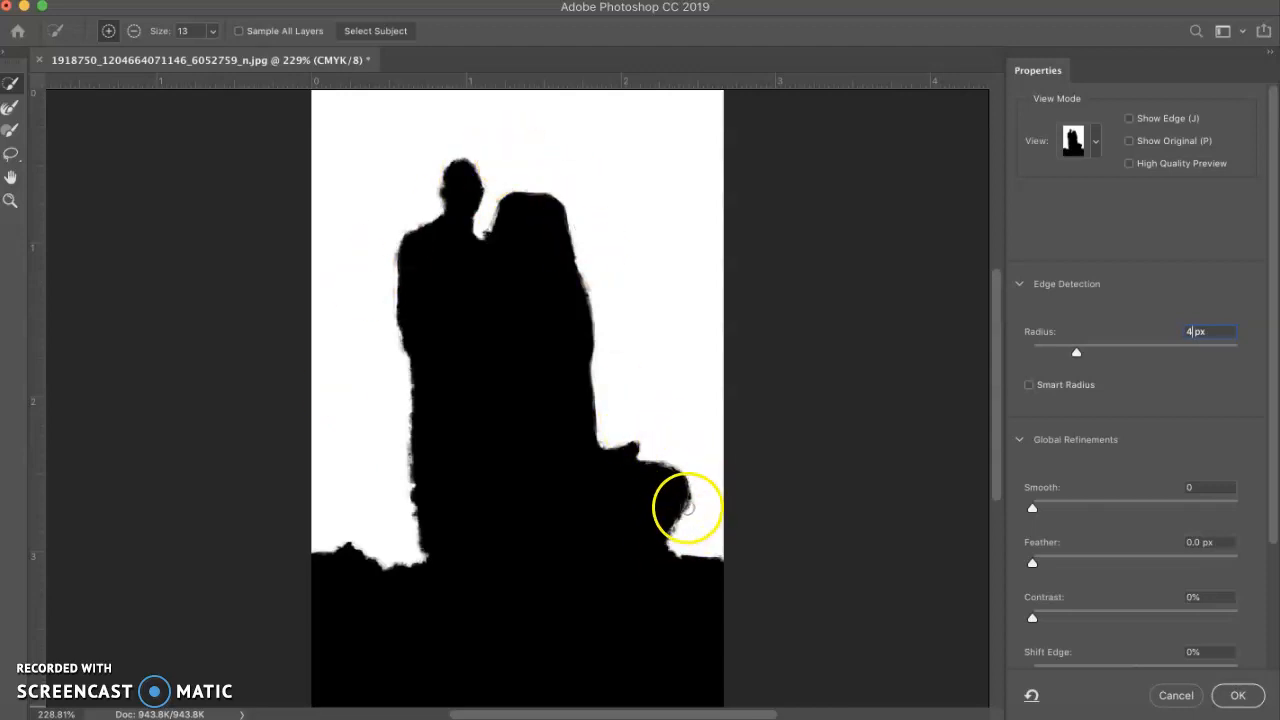
{"action": "left_click", "coordinate": [1205, 331]}
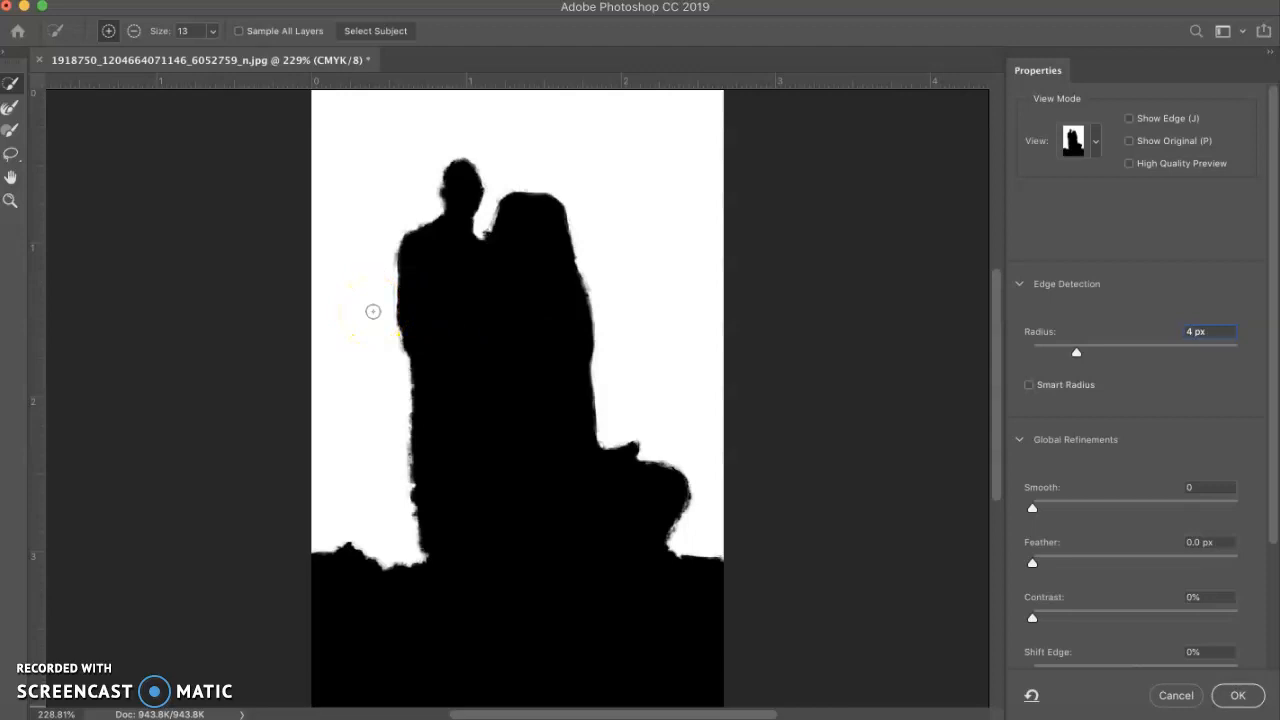
{"action": "mouse_move", "coordinate": [373, 311]}
{"action": "left_mouse_down"}
{"action": "mouse_move", "coordinate": [411, 298]}
{"action": "mouse_move", "coordinate": [402, 482]}
{"action": "mouse_move", "coordinate": [431, 555]}
{"action": "mouse_move", "coordinate": [374, 570]}
{"action": "mouse_move", "coordinate": [324, 557]}
{"action": "mouse_move", "coordinate": [344, 540]}
{"action": "mouse_move", "coordinate": [398, 592]}
{"action": "mouse_move", "coordinate": [383, 563]}
{"action": "left_mouse_up"}
{"action": "left_click", "coordinate": [1238, 697]}
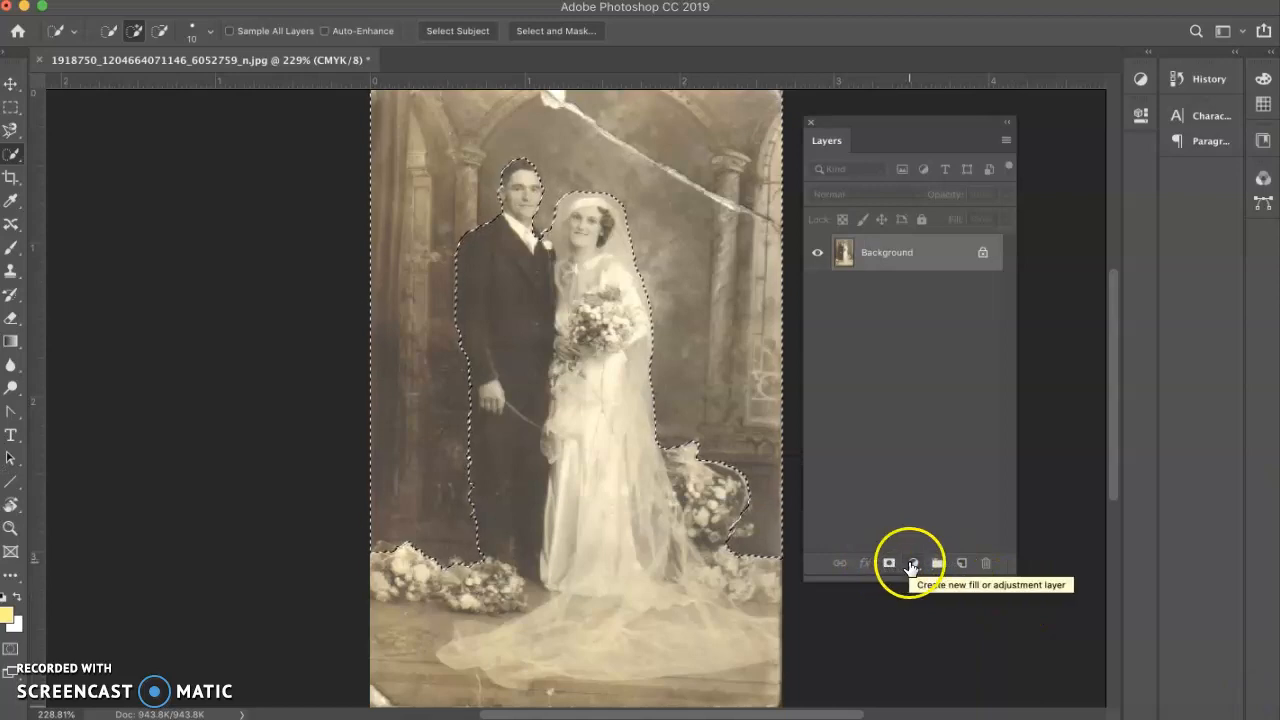
Add a Curves adjustment layer over the selected background and set a Cyan curve point at input 48, output 51.
{"action": "left_click", "coordinate": [913, 565]}
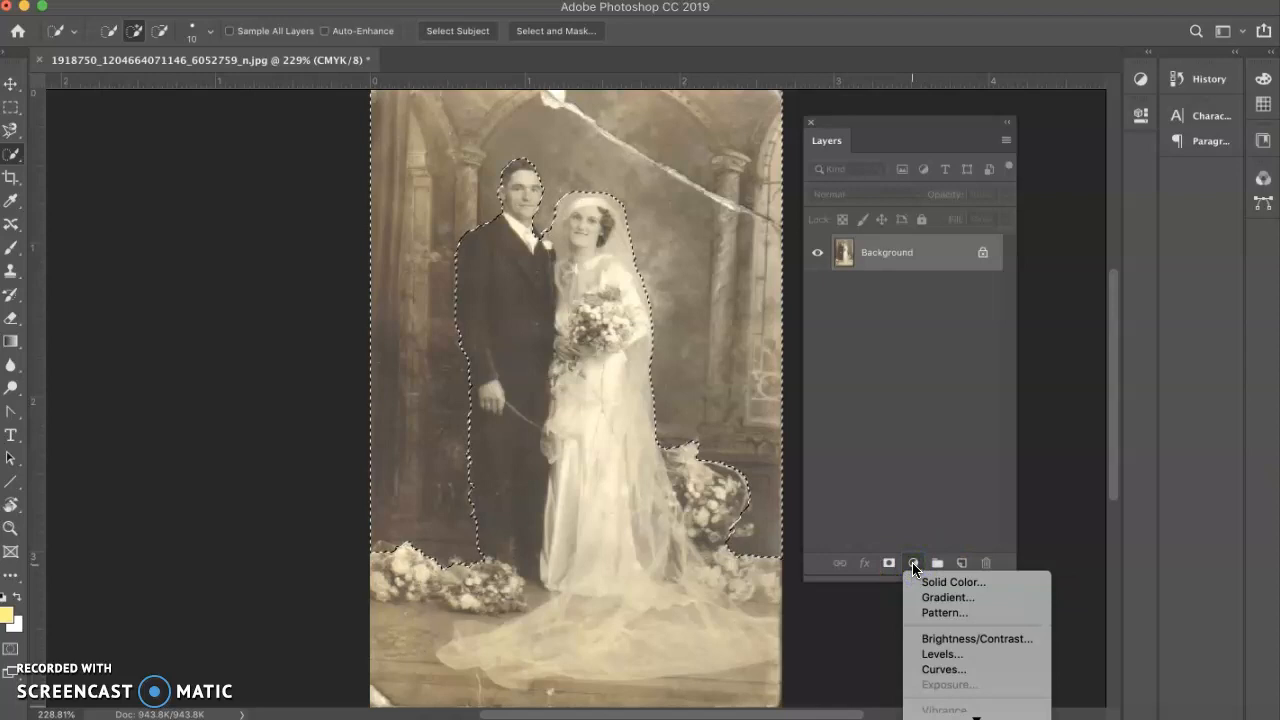
{"action": "left_click", "coordinate": [937, 670]}
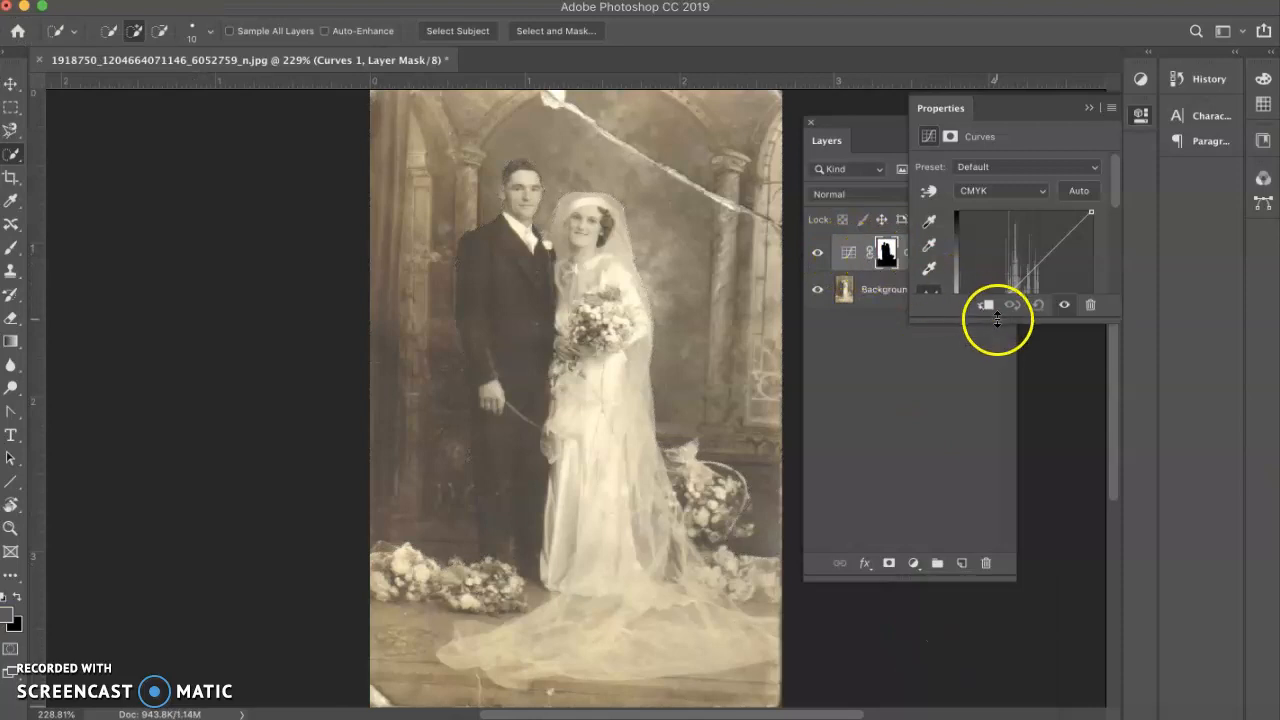
{"action": "left_click_drag", "start_coordinate": [995, 320], "coordinate": [994, 506]}
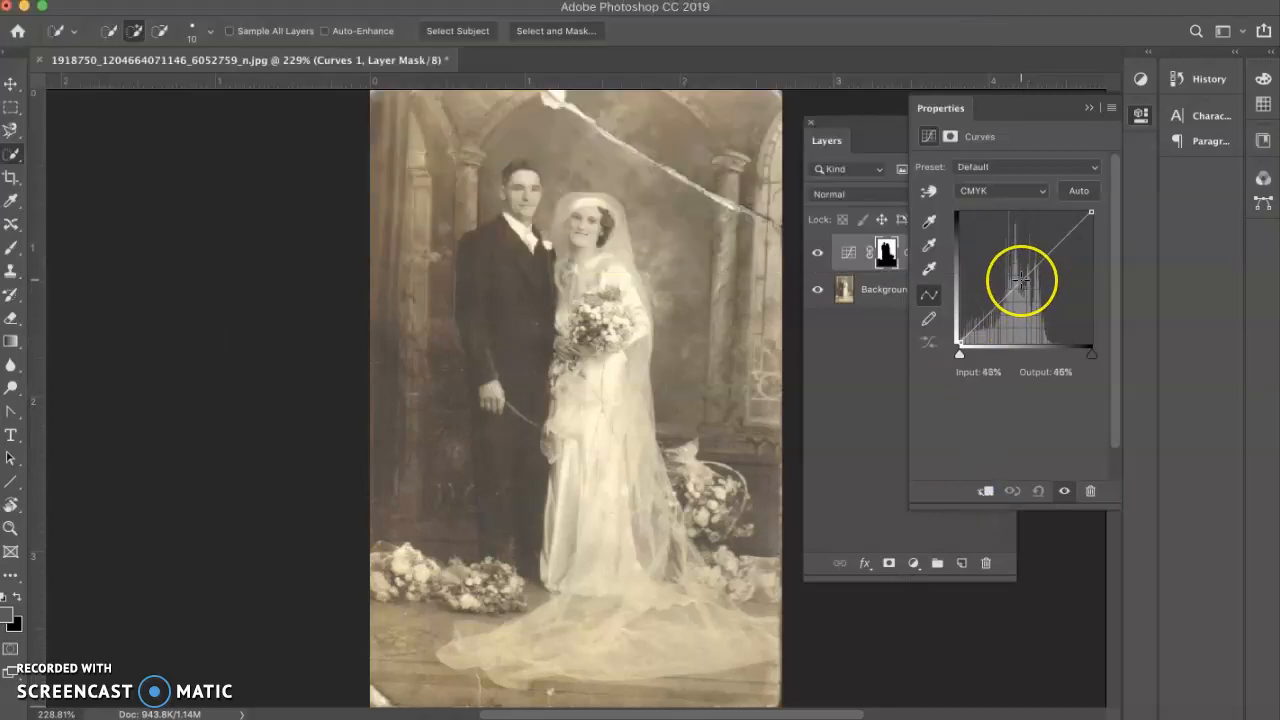
{"action": "left_click", "coordinate": [1019, 192]}
{"action": "left_click", "coordinate": [1006, 202]}
{"action": "mouse_move", "coordinate": [1020, 277]}
{"action": "left_mouse_down"}
{"action": "mouse_move", "coordinate": [1044, 294]}
{"action": "mouse_move", "coordinate": [1006, 259]}
{"action": "mouse_move", "coordinate": [989, 277]}
{"action": "mouse_move", "coordinate": [1037, 290]}
{"action": "mouse_move", "coordinate": [1038, 259]}
{"action": "left_mouse_up"}
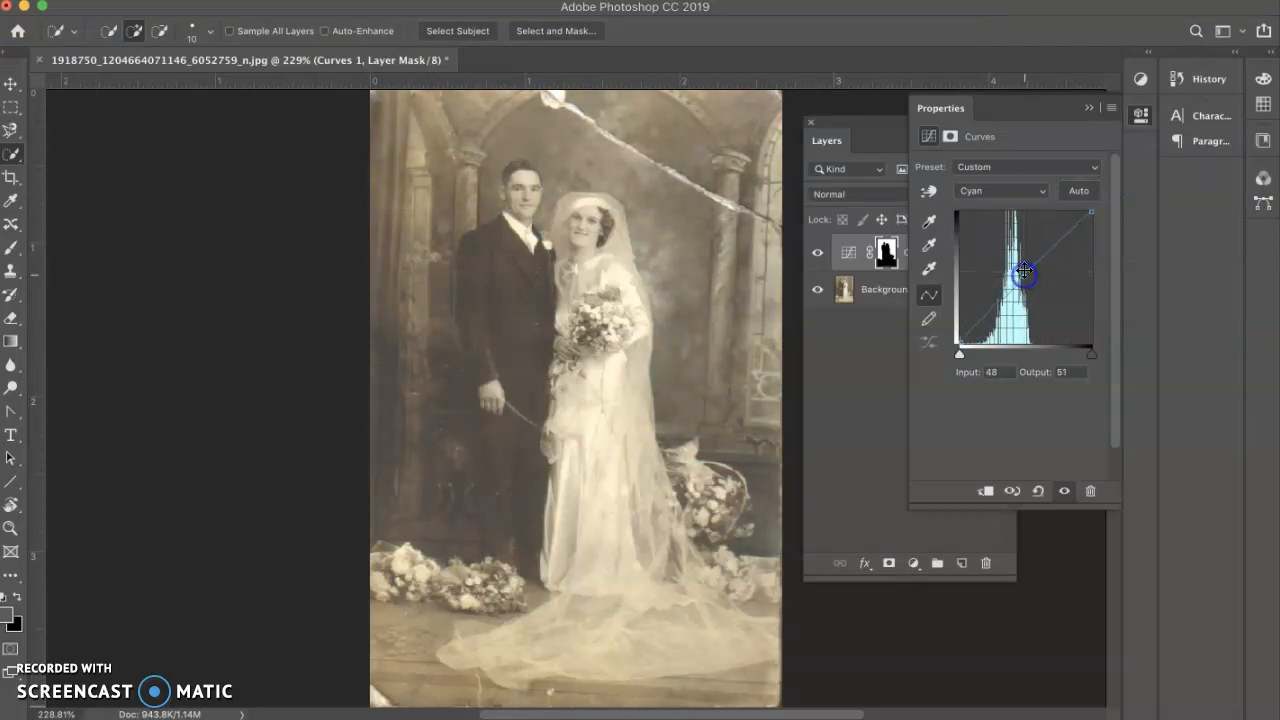
Tint the background blue by lowering the Magenta curve at input 76 to output 49 and the Yellow curve at input 79 to output 42.
{"action": "left_click", "coordinate": [1020, 191]}
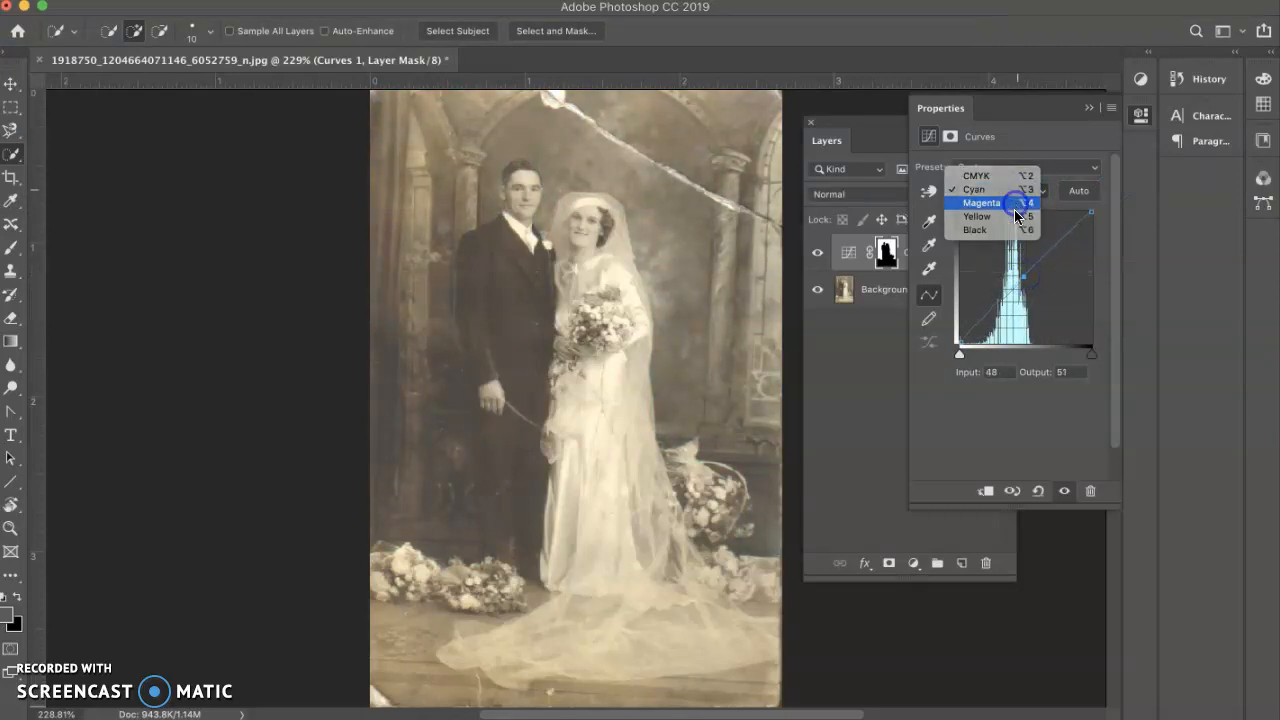
{"action": "left_click", "coordinate": [1018, 205]}
{"action": "mouse_move", "coordinate": [1031, 267]}
{"action": "left_mouse_down"}
{"action": "mouse_move", "coordinate": [983, 268]}
{"action": "mouse_move", "coordinate": [1062, 291]}
{"action": "mouse_move", "coordinate": [1048, 285]}
{"action": "left_mouse_up"}
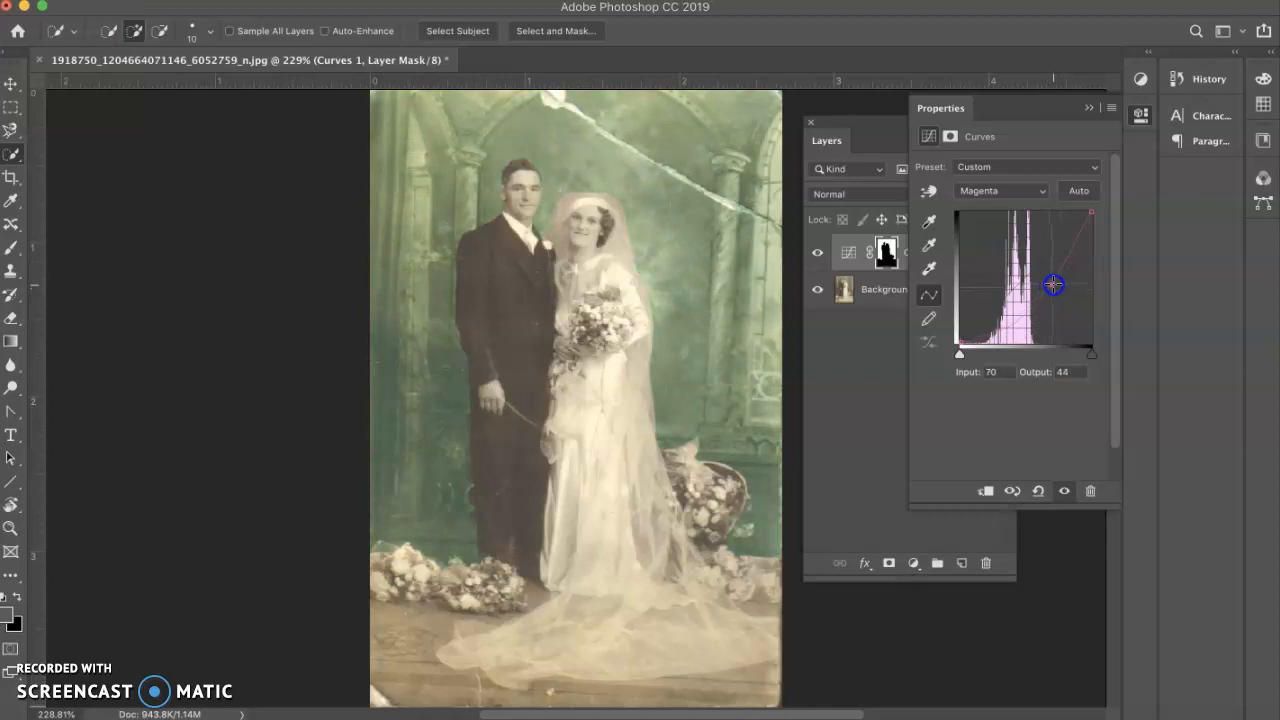
{"action": "left_click", "coordinate": [998, 190]}
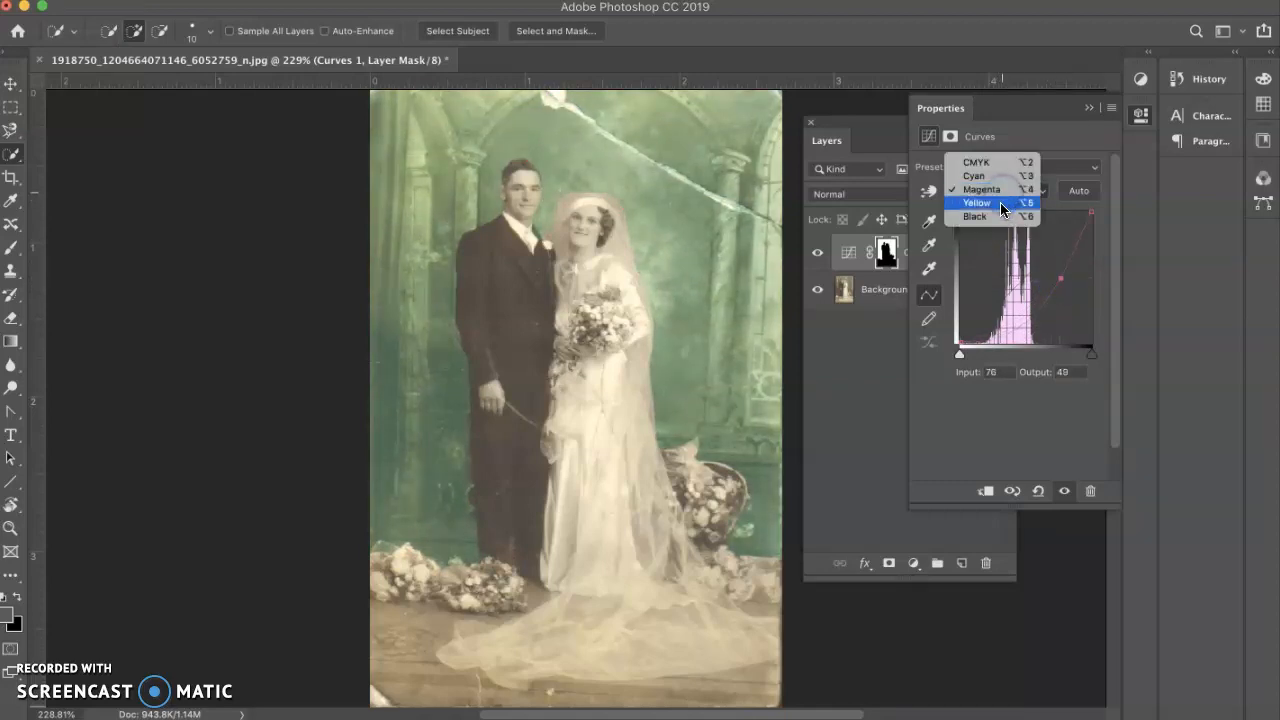
{"action": "left_click", "coordinate": [990, 189]}
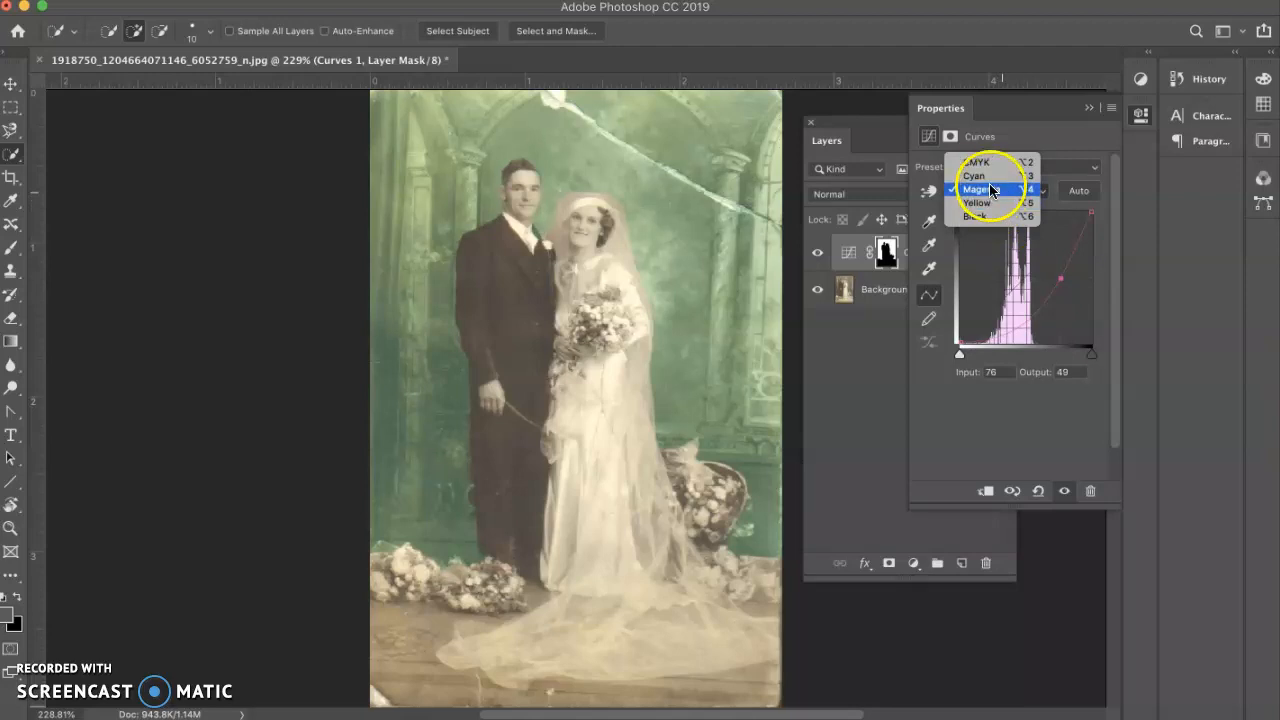
{"action": "left_click", "coordinate": [984, 202]}
{"action": "left_click_drag", "start_coordinate": [1036, 280], "coordinate": [1060, 299]}
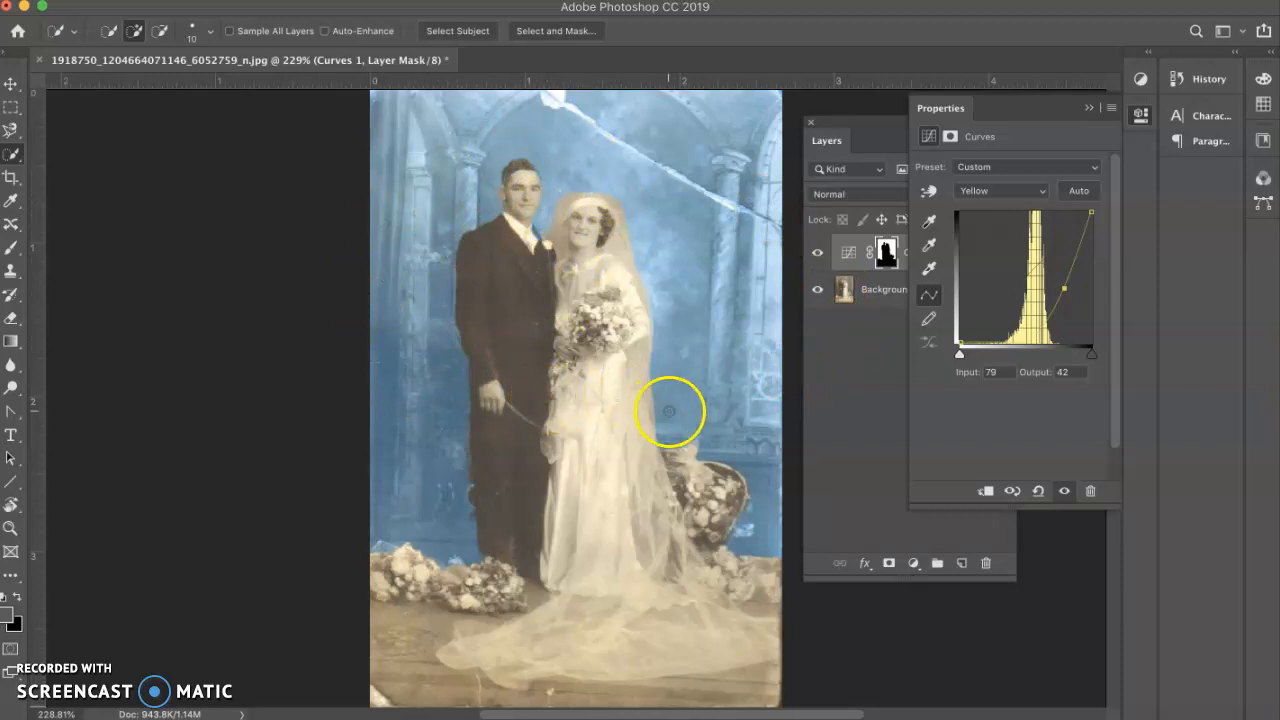
Add a second Curves adjustment layer above the background tint and delete its layer mask.
{"action": "left_click", "coordinate": [834, 372]}
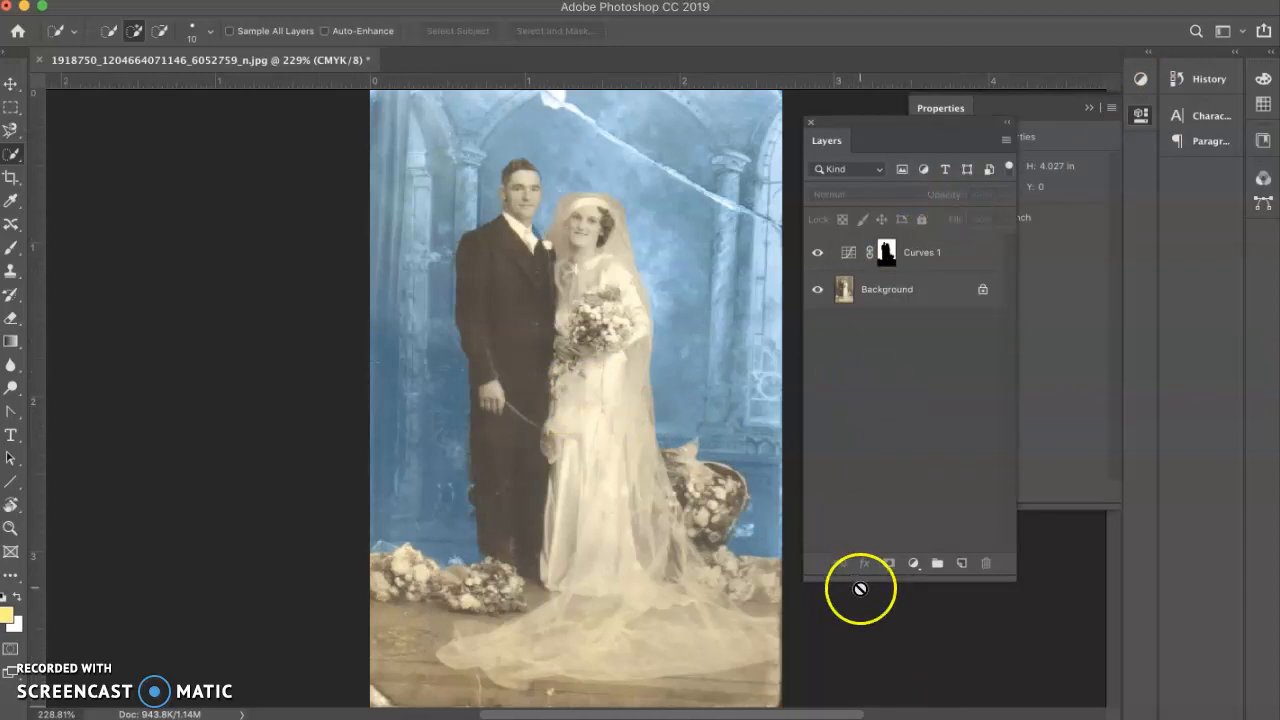
{"action": "left_click", "coordinate": [913, 563]}
{"action": "left_click", "coordinate": [939, 670]}
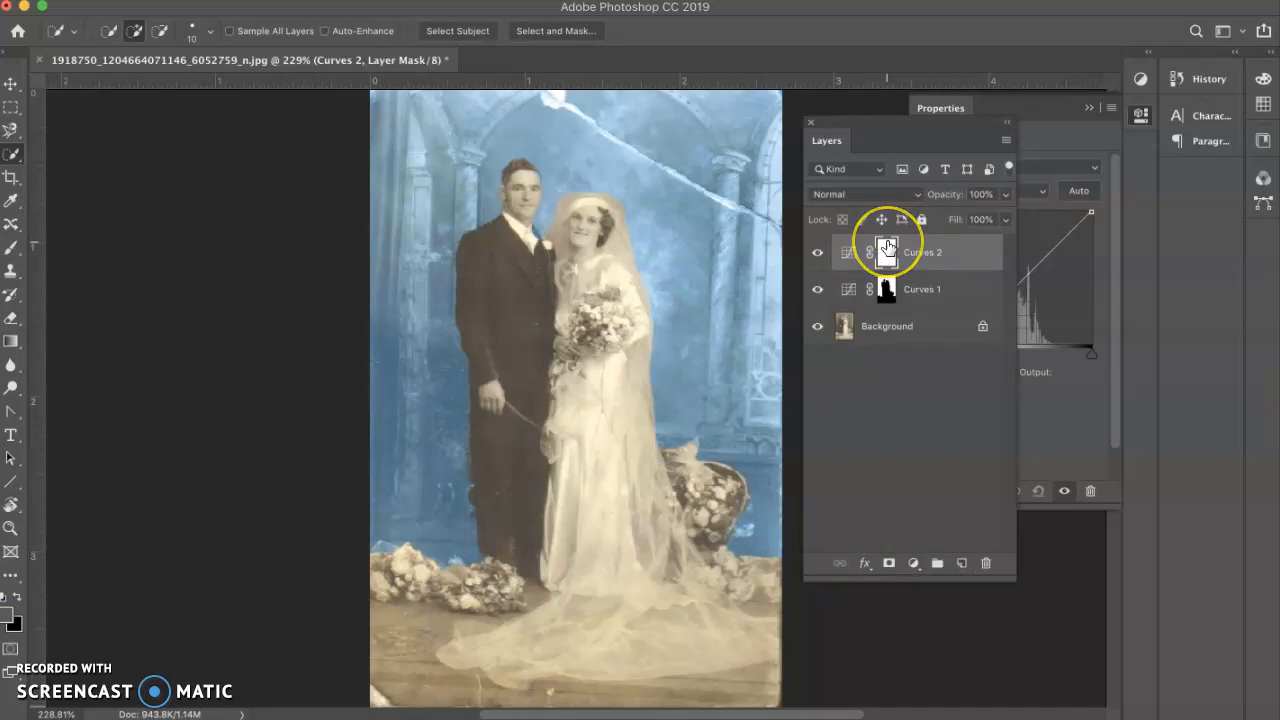
{"action": "left_click_drag", "start_coordinate": [890, 250], "coordinate": [986, 563]}
{"action": "left_click", "coordinate": [772, 251]}
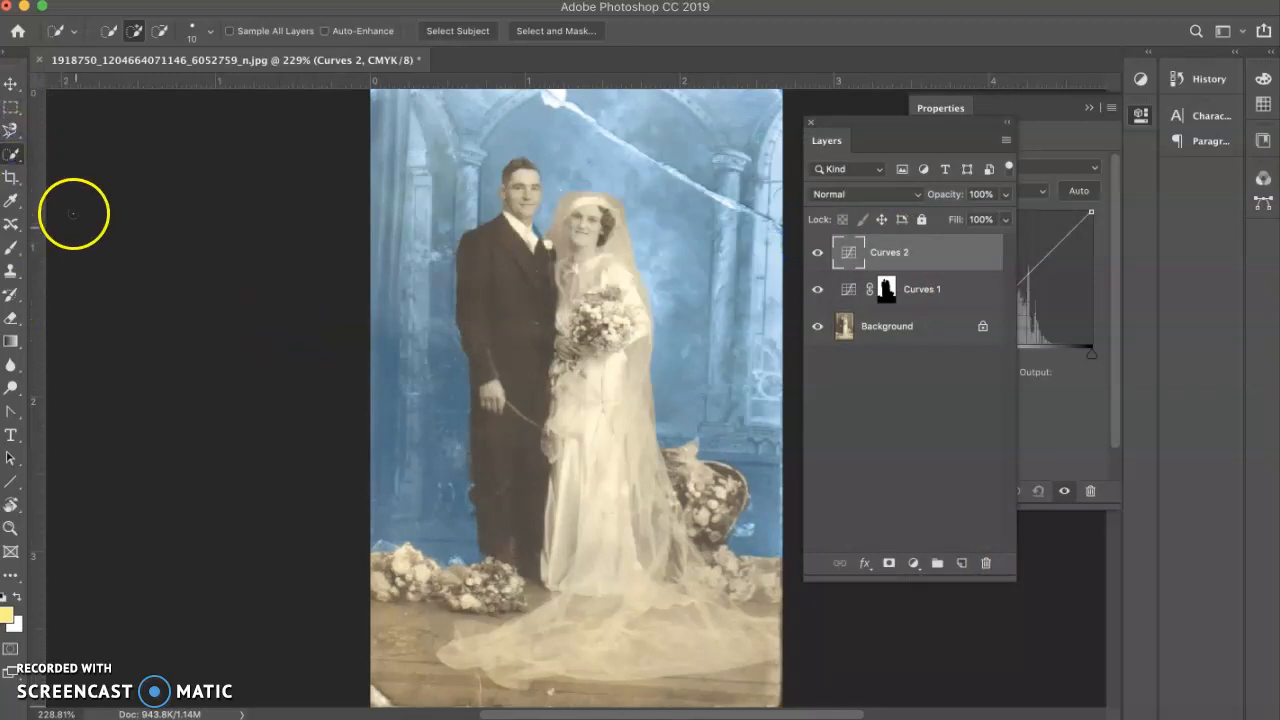
Select the wooden floor around the bride's train with Quick Selection, leaving out the flowers at its edge.
{"action": "left_click", "coordinate": [380, 618]}
{"action": "mouse_move", "coordinate": [423, 625]}
{"action": "left_mouse_down"}
{"action": "mouse_move", "coordinate": [412, 680]}
{"action": "mouse_move", "coordinate": [437, 690]}
{"action": "mouse_move", "coordinate": [587, 707]}
{"action": "left_mouse_up"}
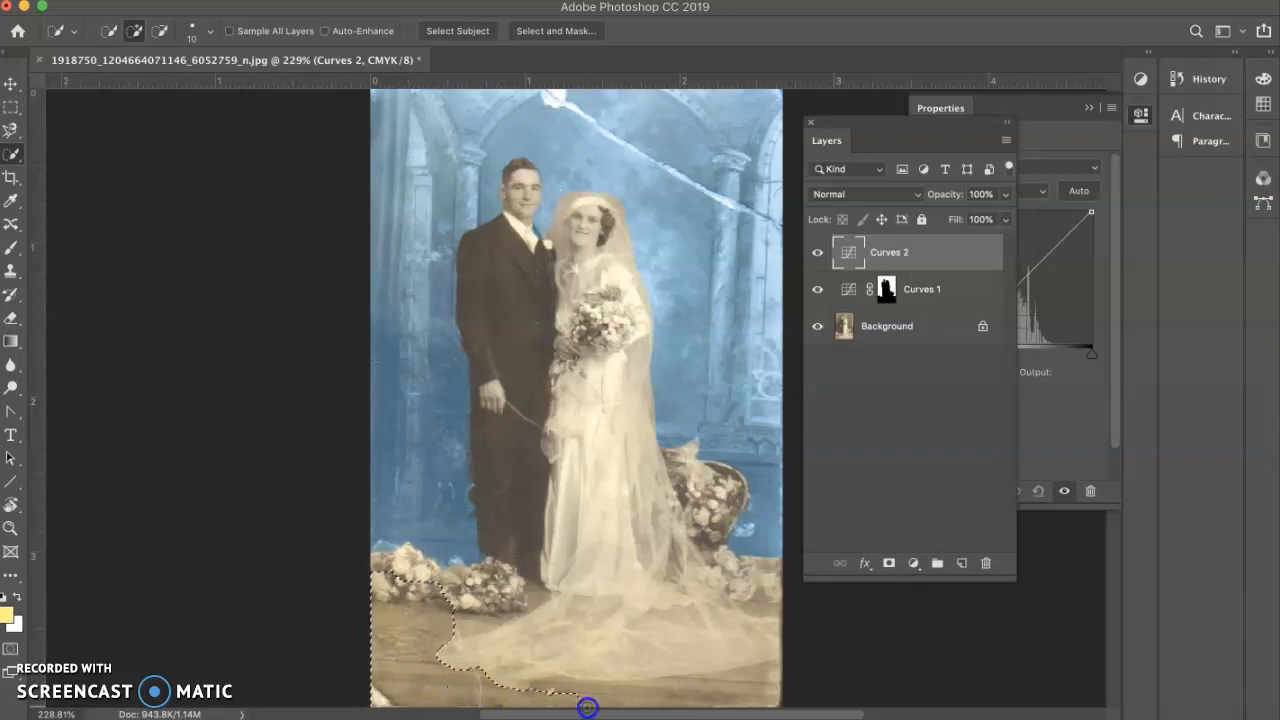
{"action": "left_click_drag", "start_coordinate": [704, 707], "coordinate": [771, 677]}
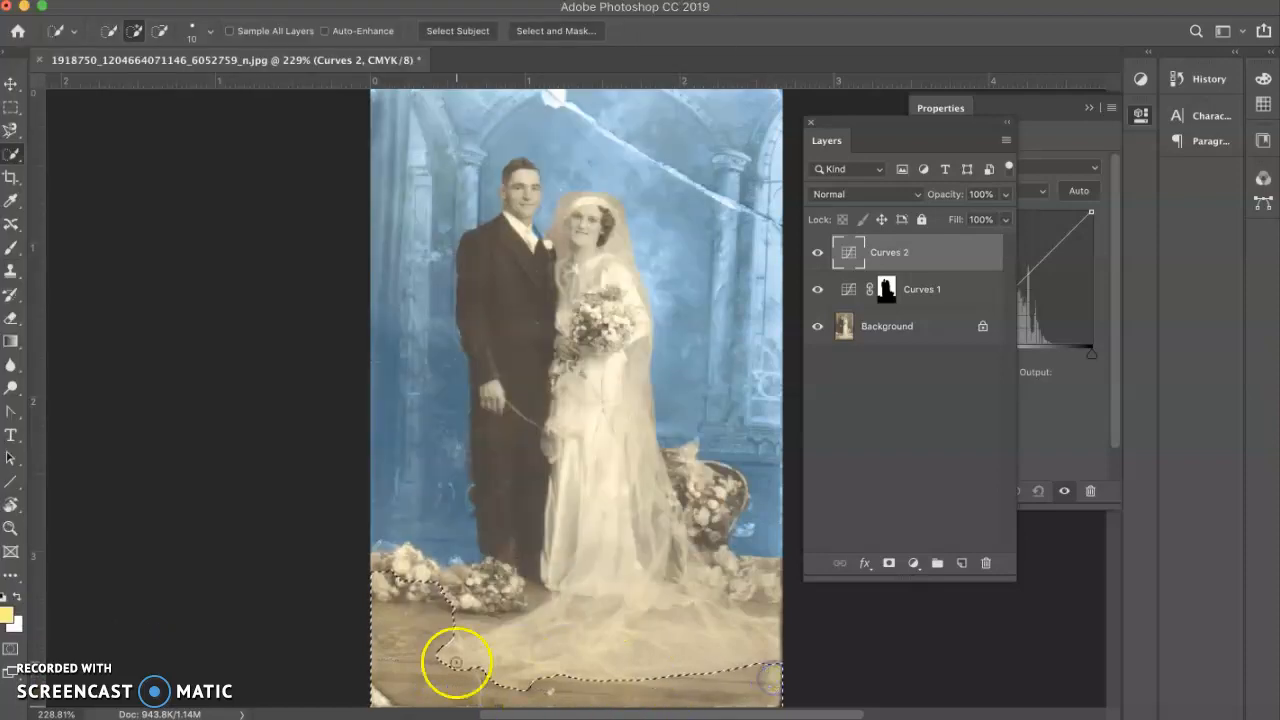
{"action": "left_click_drag", "start_coordinate": [429, 591], "coordinate": [443, 588]}
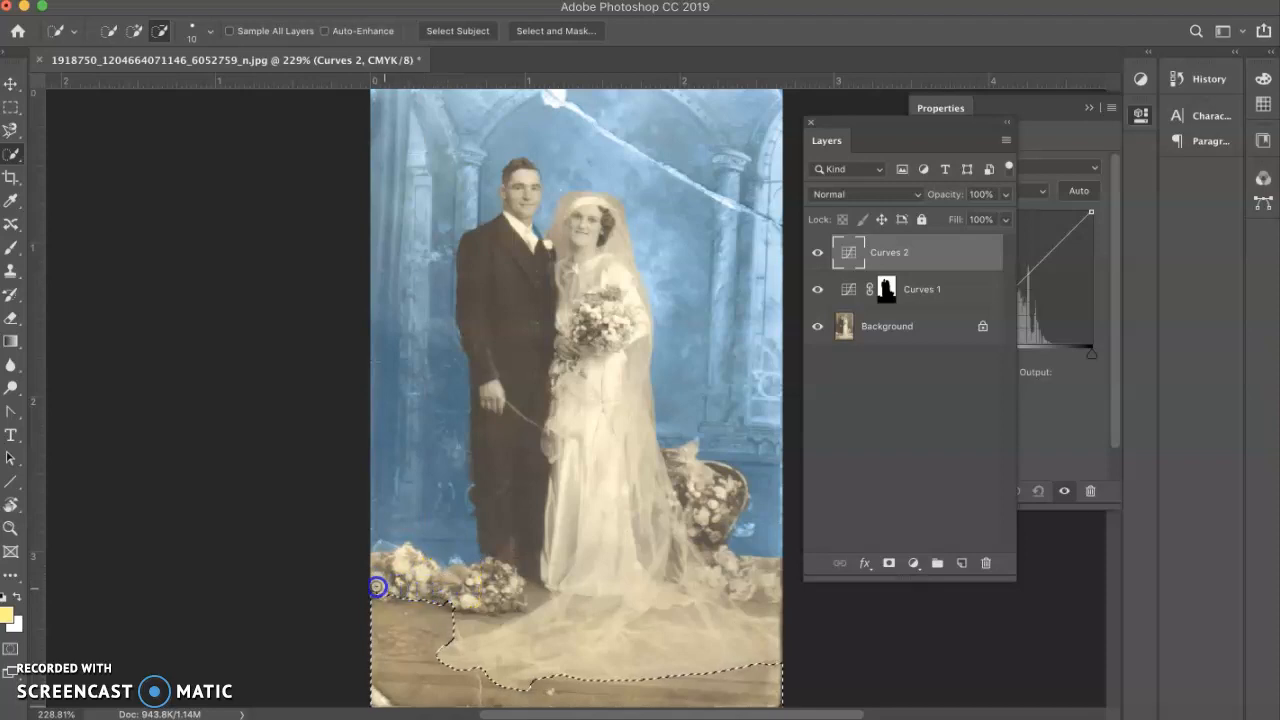
{"action": "mouse_move", "coordinate": [471, 598]}
{"action": "left_mouse_down"}
{"action": "mouse_move", "coordinate": [474, 620]}
{"action": "mouse_move", "coordinate": [453, 638]}
{"action": "mouse_move", "coordinate": [484, 646]}
{"action": "mouse_move", "coordinate": [449, 652]}
{"action": "mouse_move", "coordinate": [505, 629]}
{"action": "left_mouse_up"}
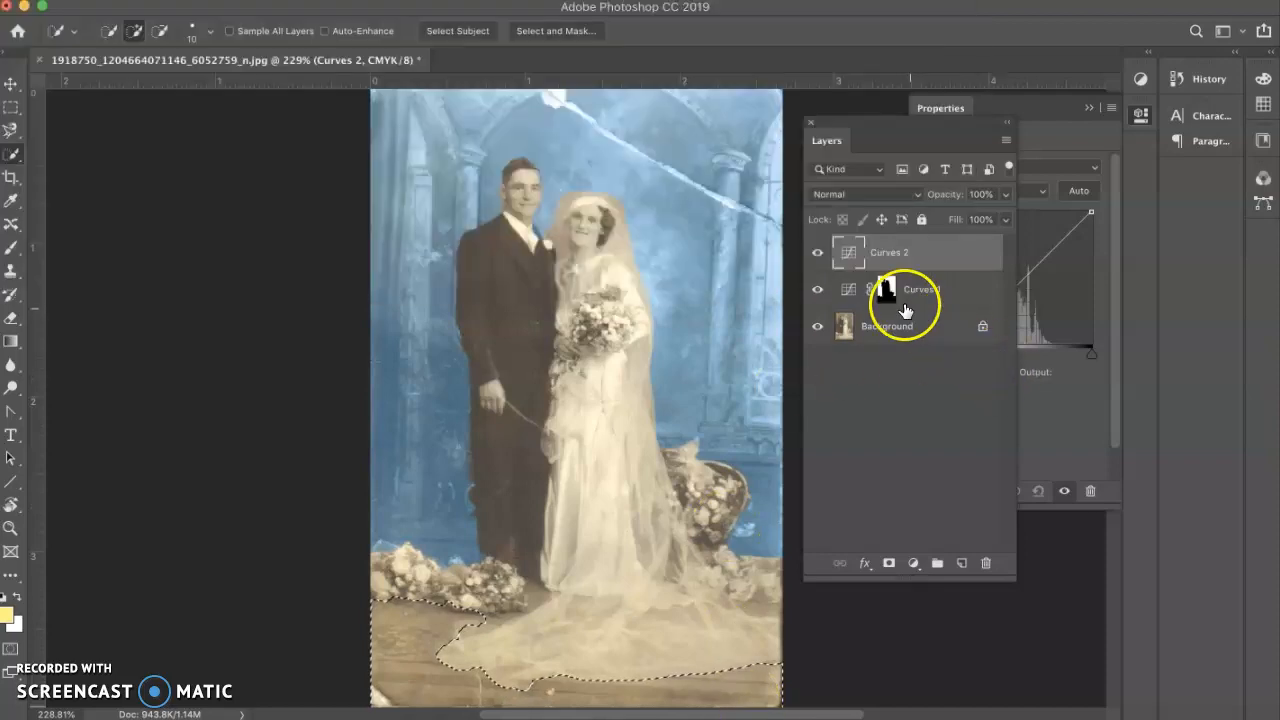
Add a Curves adjustment layer for the selected floor and lower its Cyan curve at input 19 to output 4.
{"action": "left_click", "coordinate": [914, 570]}
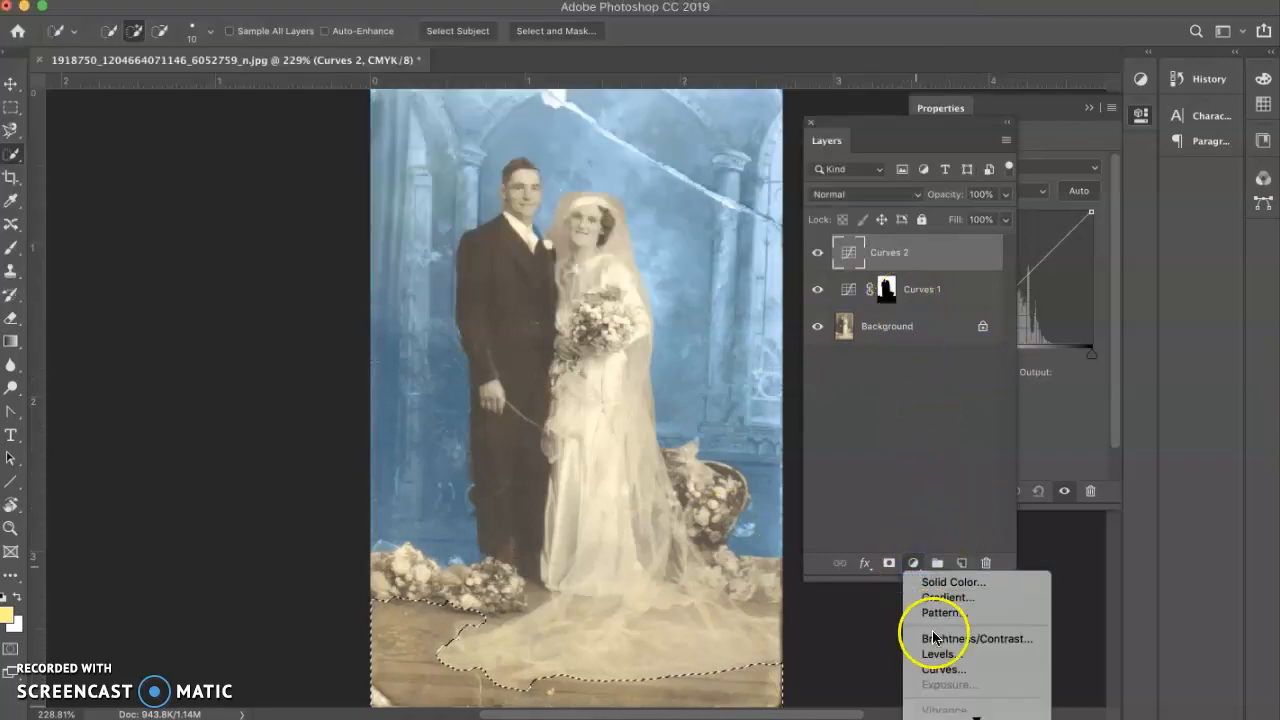
{"action": "left_click", "coordinate": [940, 665]}
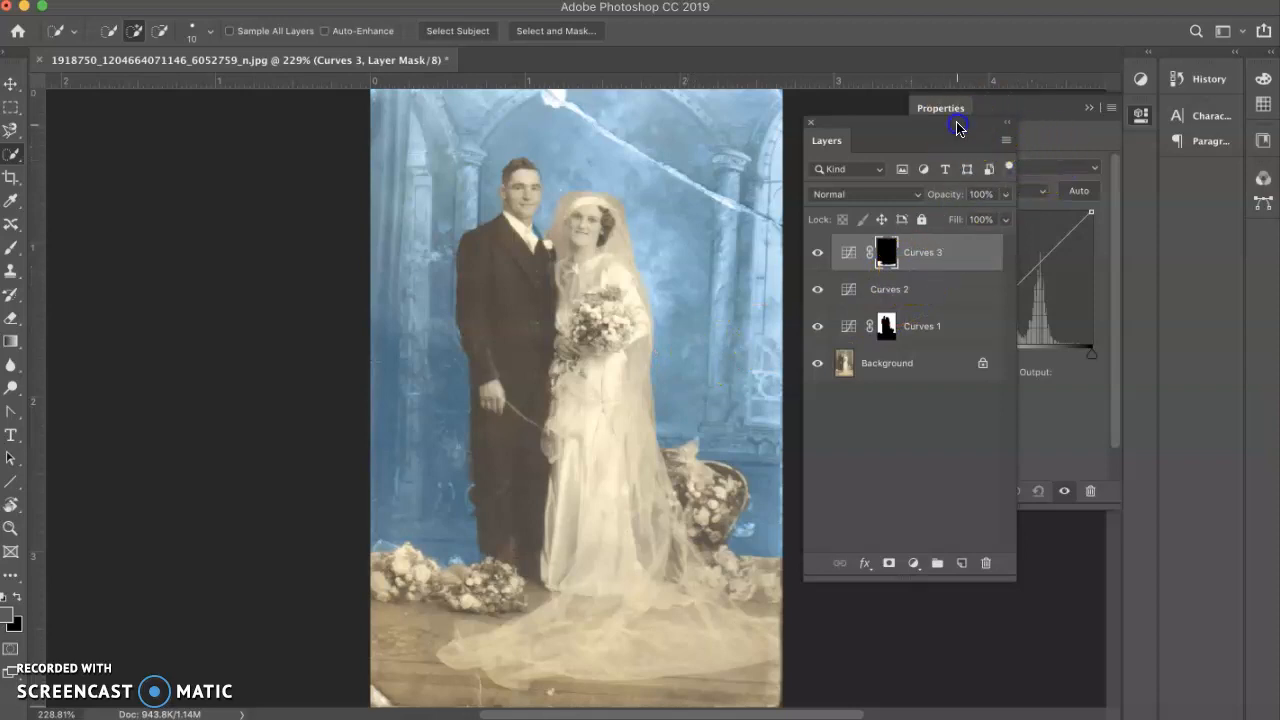
{"action": "left_click_drag", "start_coordinate": [957, 123], "coordinate": [871, 121]}
{"action": "left_click", "coordinate": [1025, 135]}
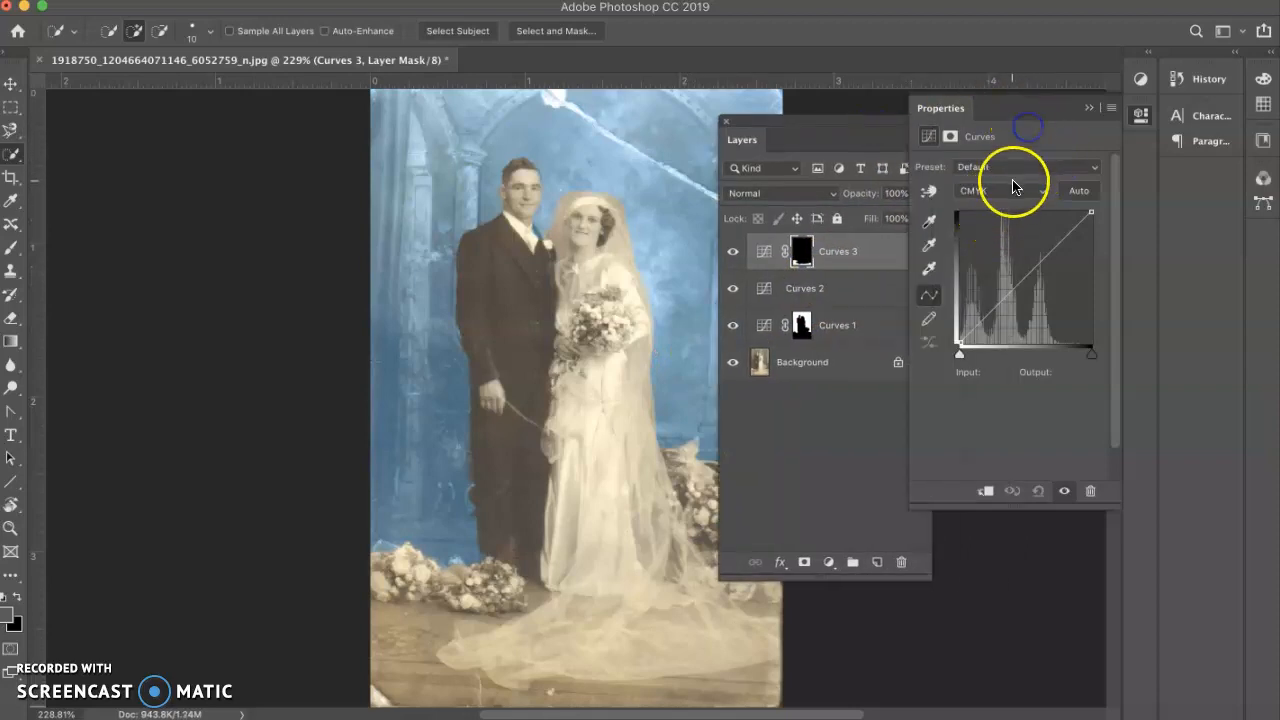
{"action": "left_click", "coordinate": [1014, 190]}
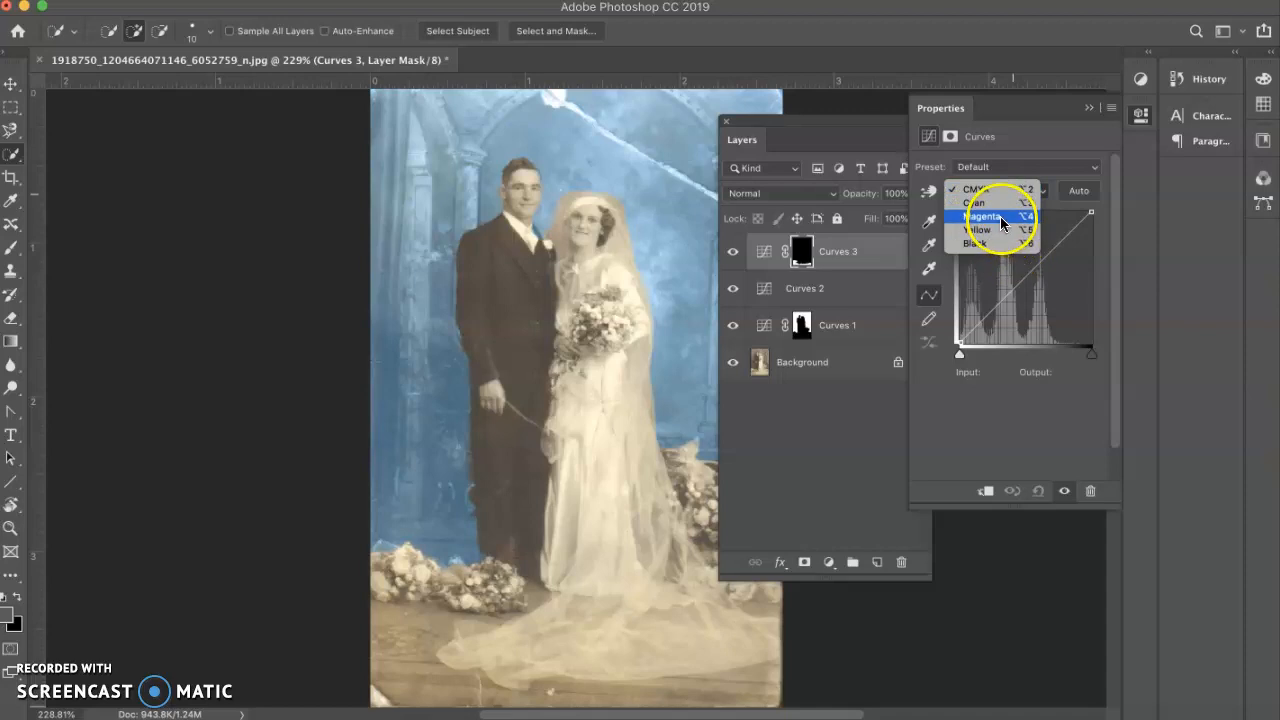
{"action": "left_click", "coordinate": [990, 207]}
{"action": "left_click_drag", "start_coordinate": [1006, 290], "coordinate": [997, 338]}
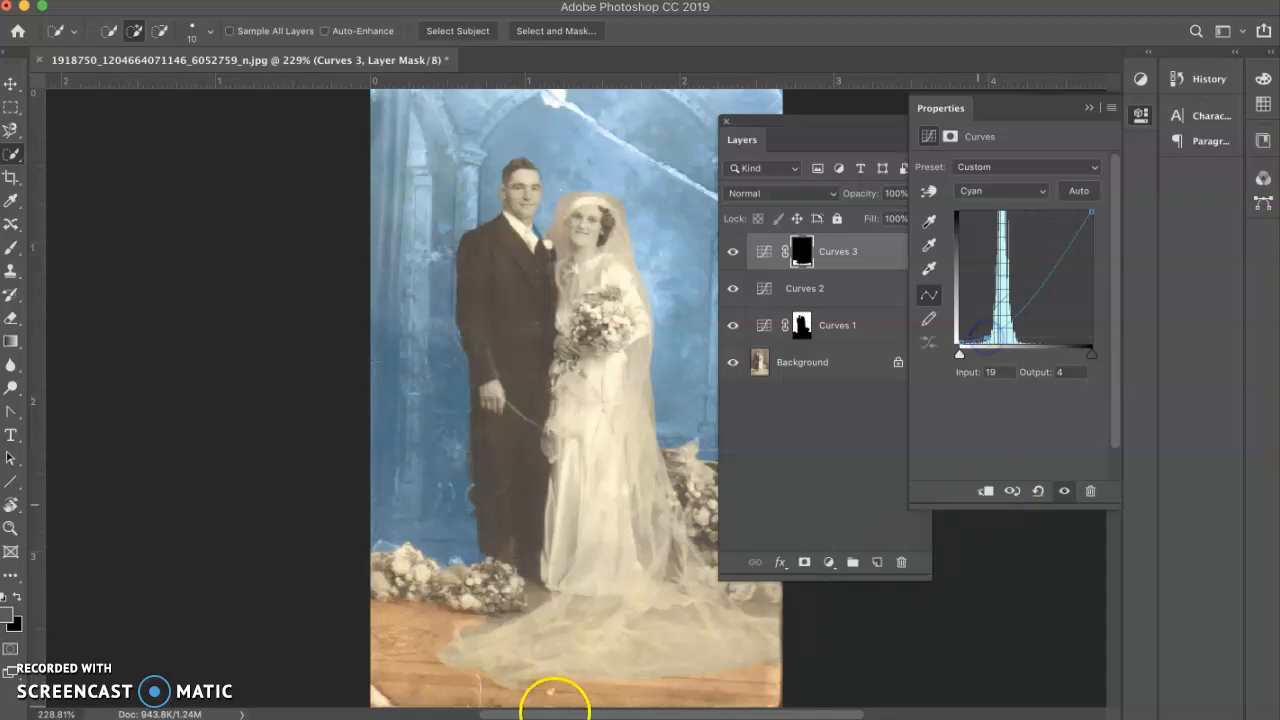
{"action": "left_click", "coordinate": [1046, 451]}
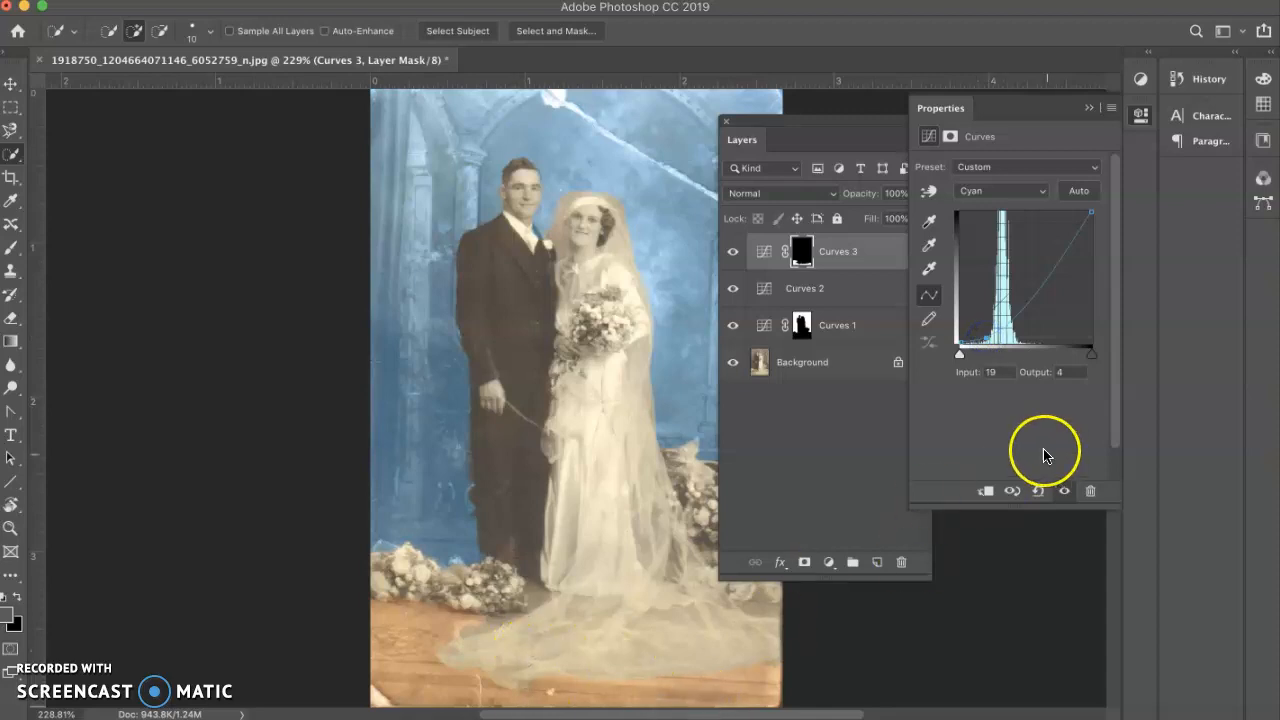
Darken the floor by raising the Black curve at input 21 to output 51, then collapse the curve settings.
{"action": "left_click", "coordinate": [1029, 198]}
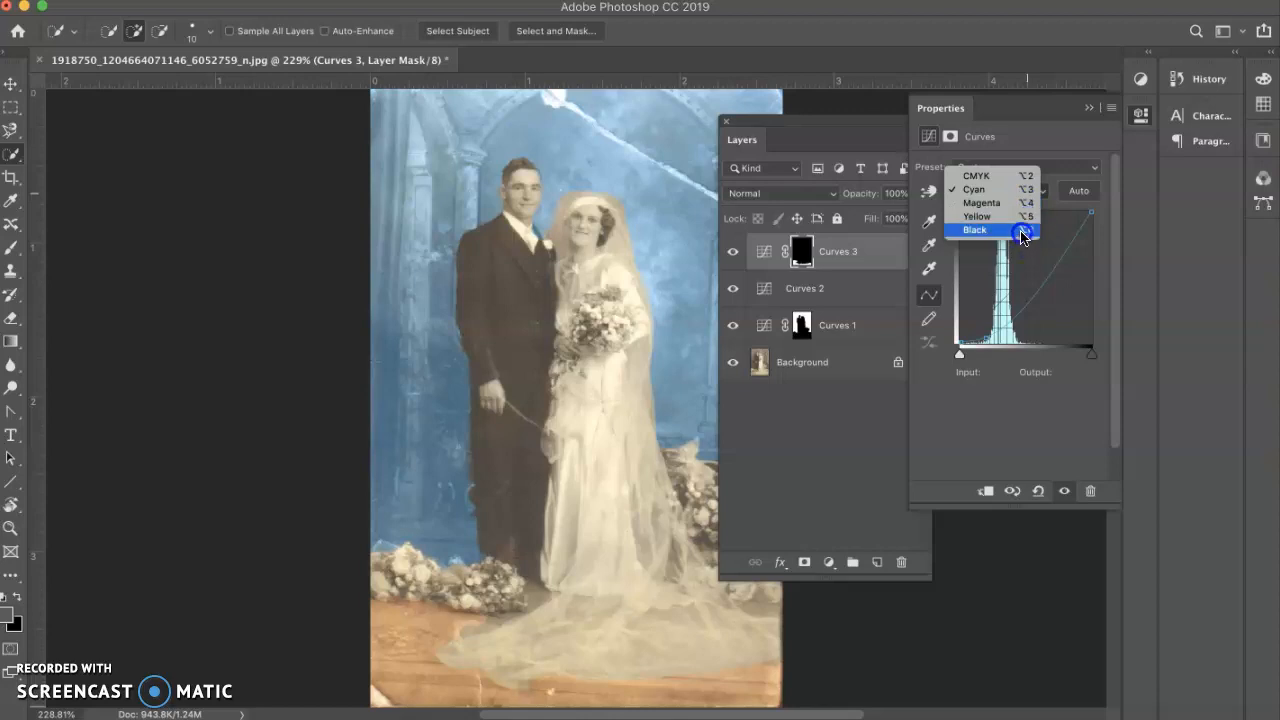
{"action": "left_click", "coordinate": [1025, 230]}
{"action": "left_click_drag", "start_coordinate": [1033, 273], "coordinate": [990, 279]}
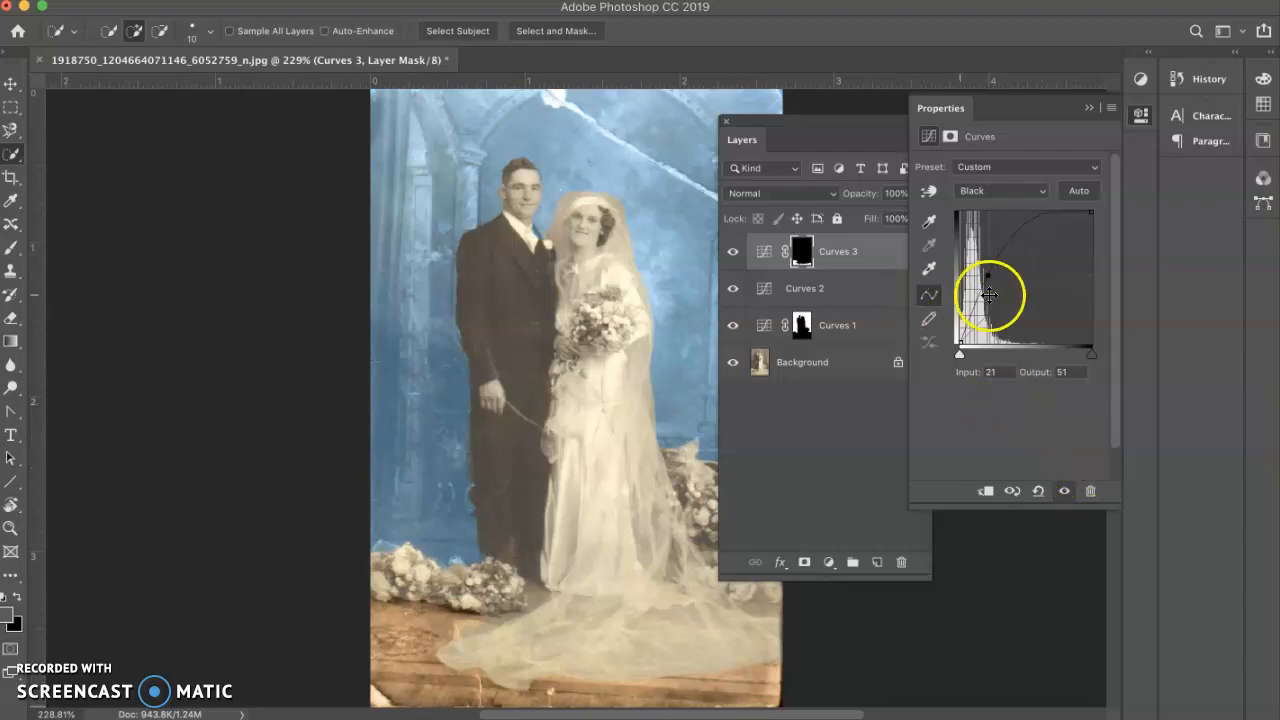
{"action": "left_click", "coordinate": [1087, 108]}
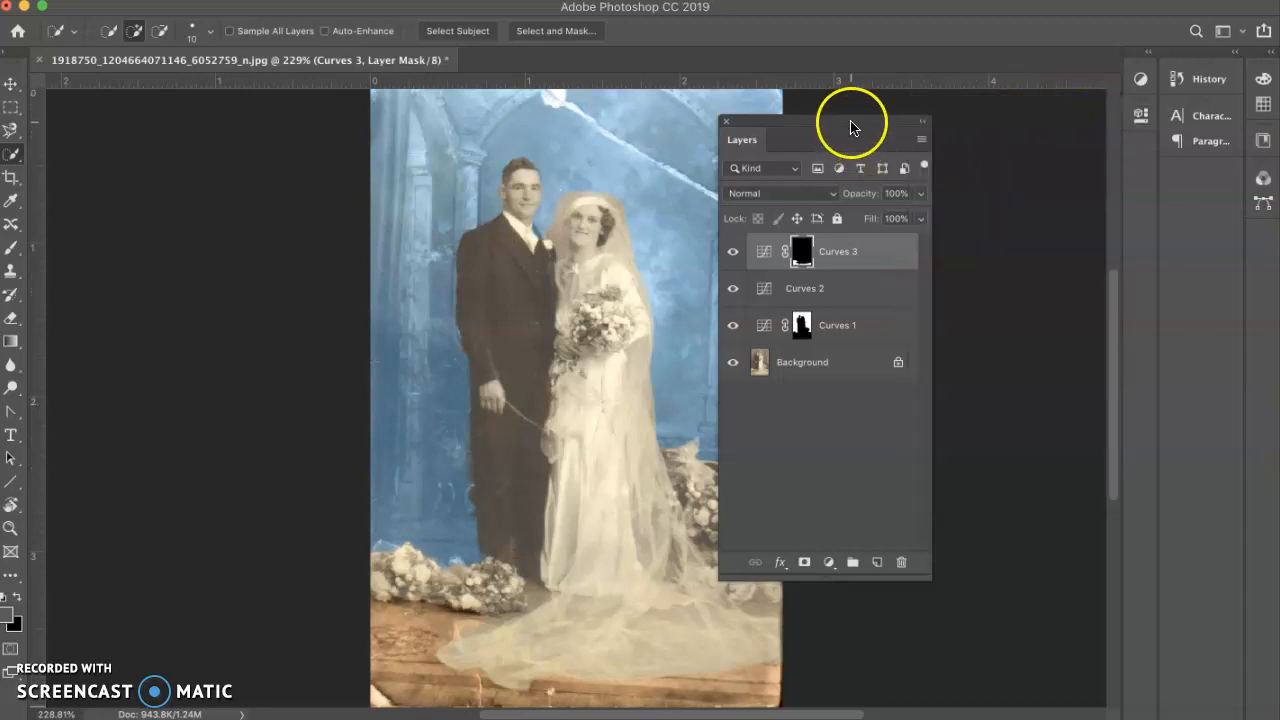
{"action": "left_click_drag", "start_coordinate": [851, 123], "coordinate": [924, 128]}
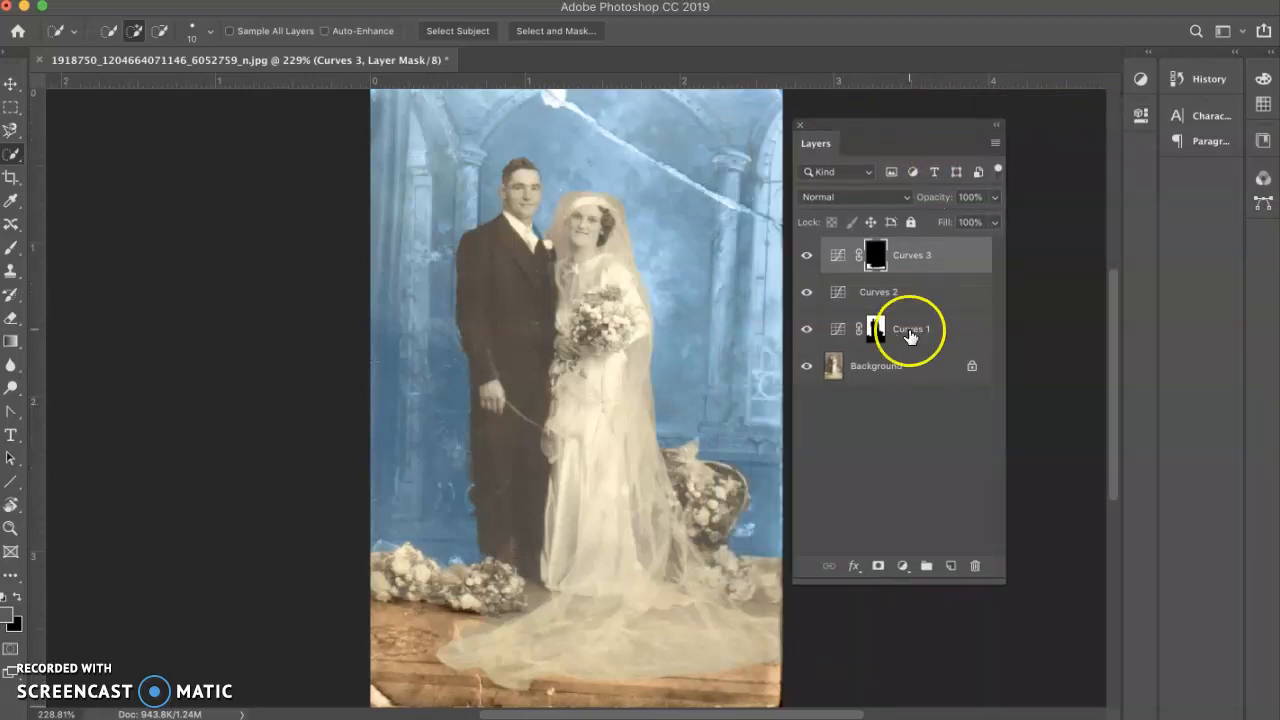
Select the groom, the bride with her veil and train, and the flower basket beside her with Quick Selection.
{"action": "left_click", "coordinate": [904, 567]}
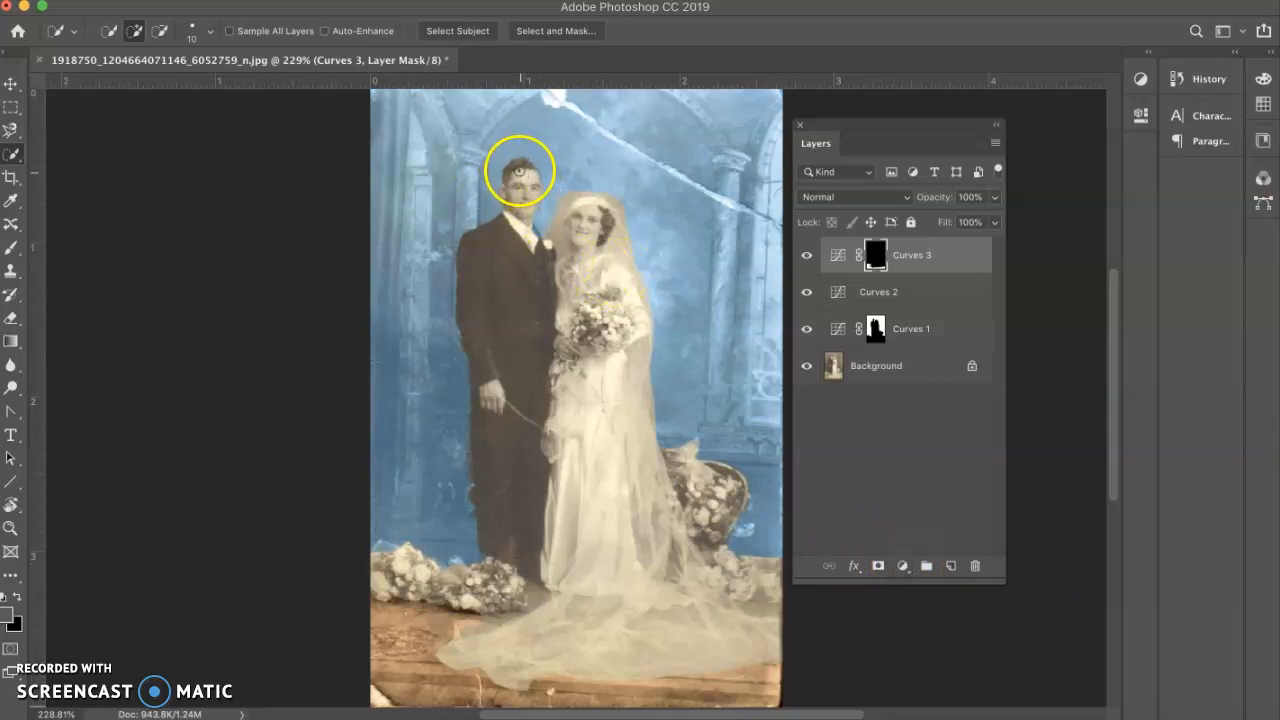
{"action": "mouse_move", "coordinate": [526, 206]}
{"action": "left_mouse_down"}
{"action": "mouse_move", "coordinate": [506, 289]}
{"action": "mouse_move", "coordinate": [524, 354]}
{"action": "mouse_move", "coordinate": [523, 491]}
{"action": "left_mouse_up"}
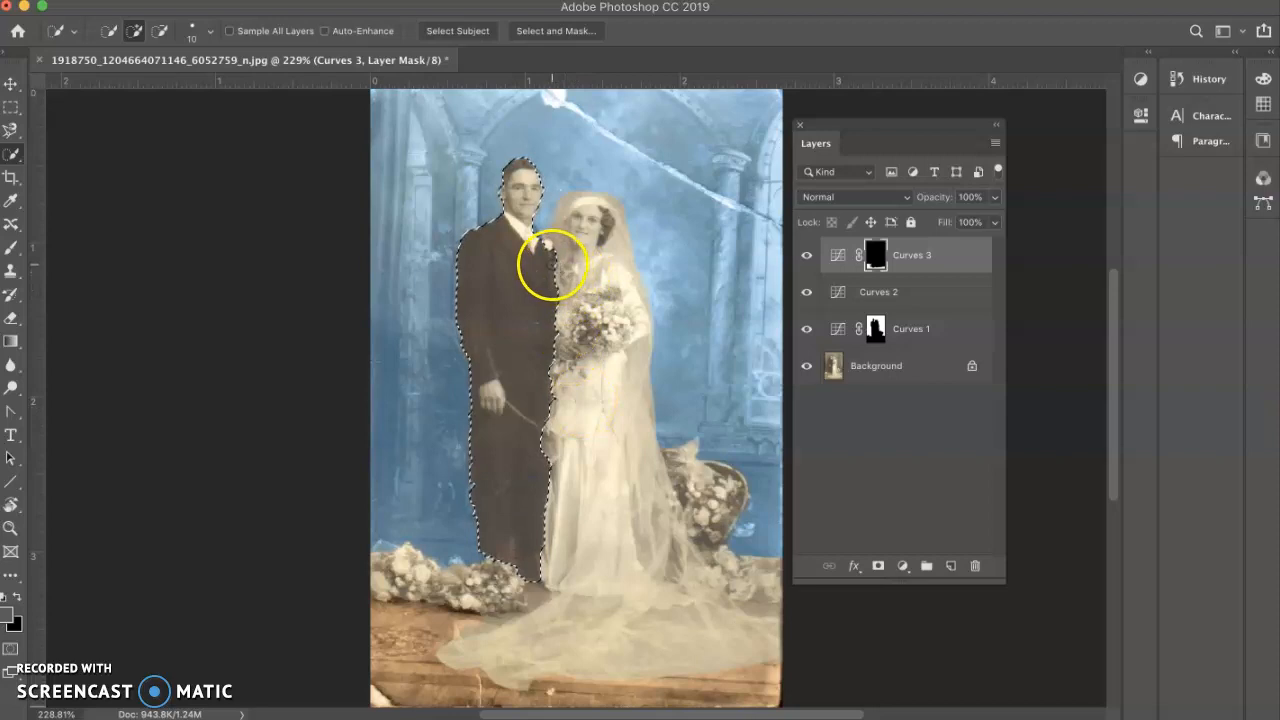
{"action": "mouse_move", "coordinate": [559, 273]}
{"action": "left_mouse_down"}
{"action": "mouse_move", "coordinate": [584, 220]}
{"action": "mouse_move", "coordinate": [603, 222]}
{"action": "mouse_move", "coordinate": [619, 332]}
{"action": "mouse_move", "coordinate": [599, 480]}
{"action": "left_mouse_up"}
{"action": "left_click_drag", "start_coordinate": [617, 536], "coordinate": [651, 558]}
{"action": "left_click_drag", "start_coordinate": [692, 494], "coordinate": [714, 509]}
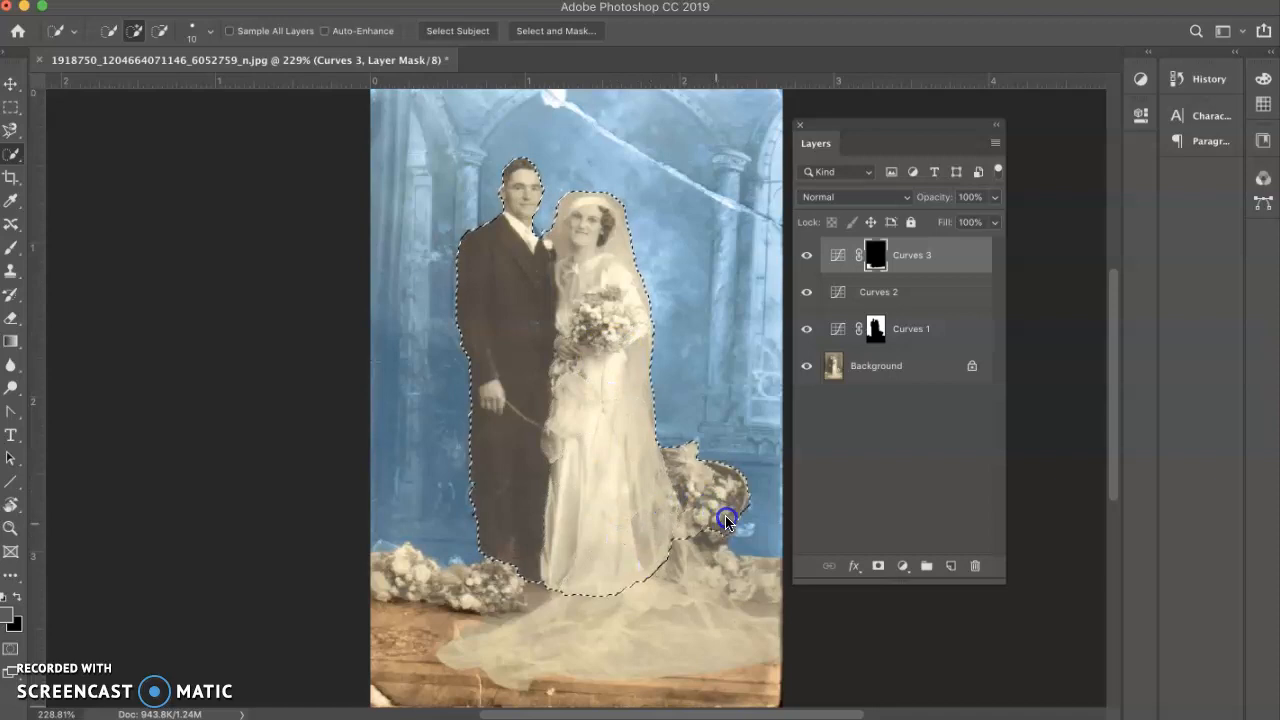
{"action": "mouse_move", "coordinate": [728, 585]}
{"action": "left_mouse_down"}
{"action": "mouse_move", "coordinate": [774, 610]}
{"action": "mouse_move", "coordinate": [773, 632]}
{"action": "mouse_move", "coordinate": [673, 622]}
{"action": "mouse_move", "coordinate": [724, 690]}
{"action": "mouse_move", "coordinate": [685, 690]}
{"action": "left_mouse_up"}
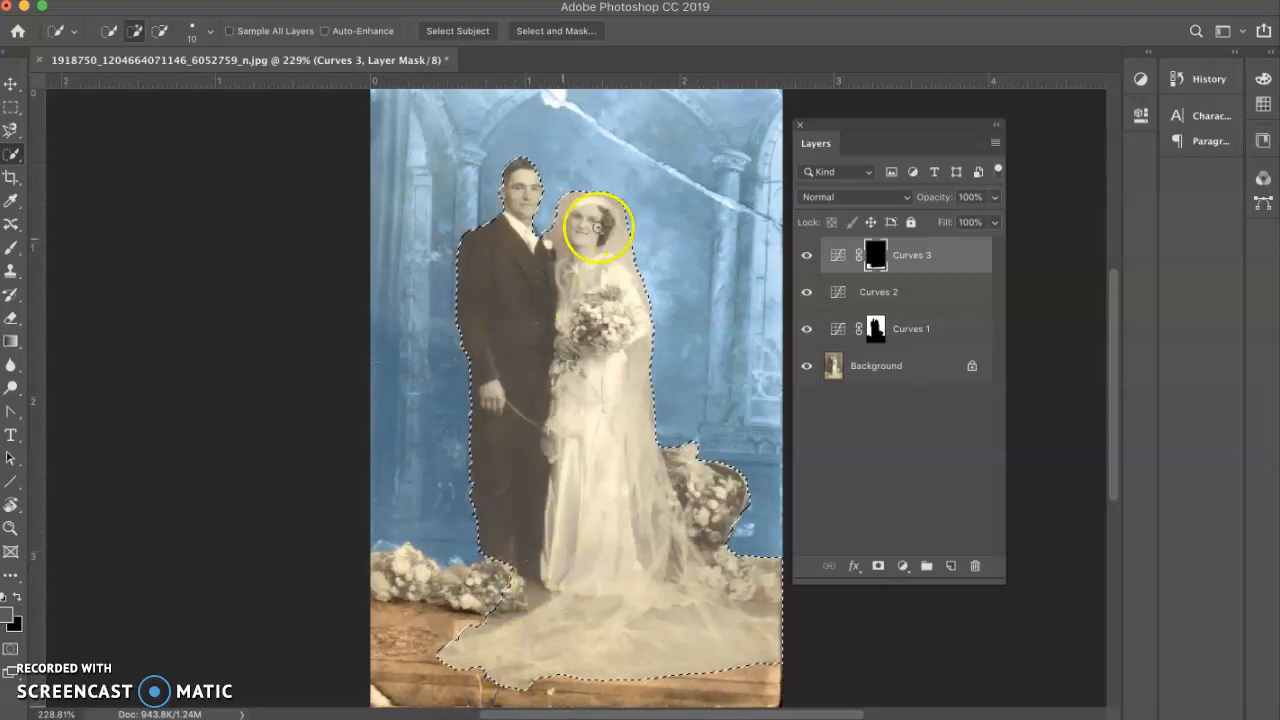
Add a Hue/Saturation adjustment layer for the selected couple and flower basket and raise its Saturation to +37.
{"action": "left_click", "coordinate": [902, 566]}
{"action": "mouse_move", "coordinate": [929, 708]}
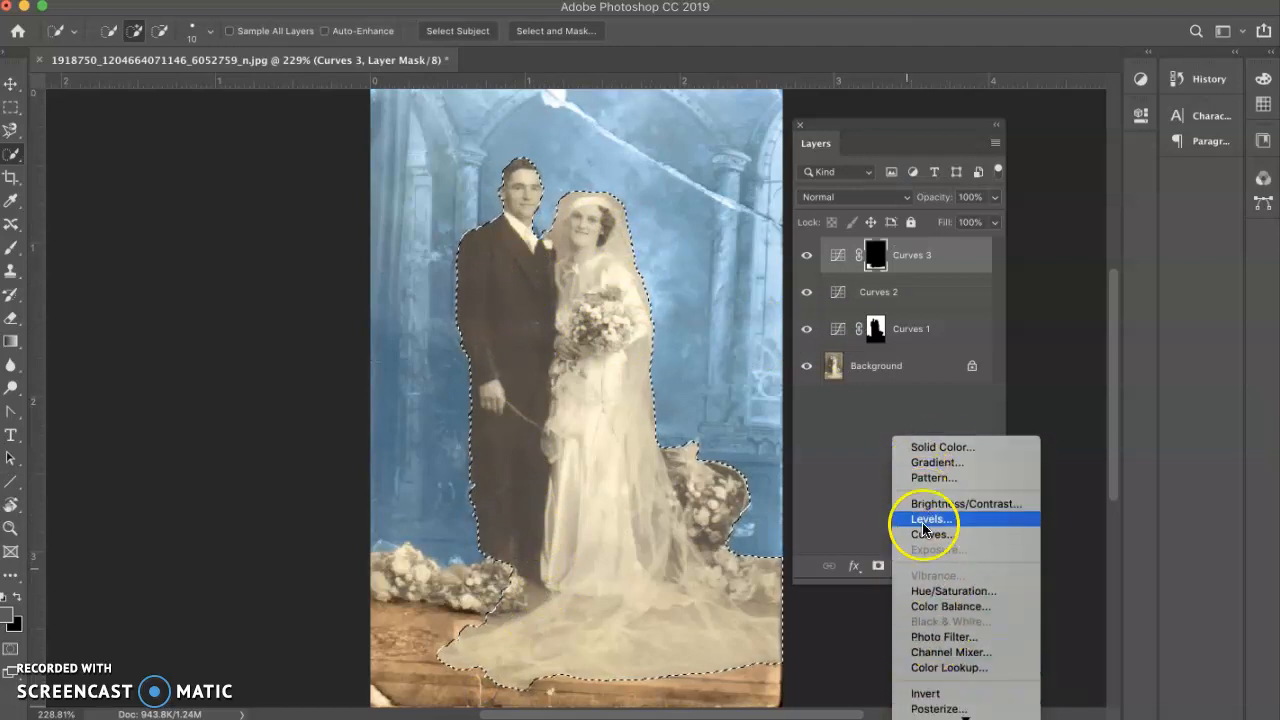
{"action": "left_click", "coordinate": [926, 591]}
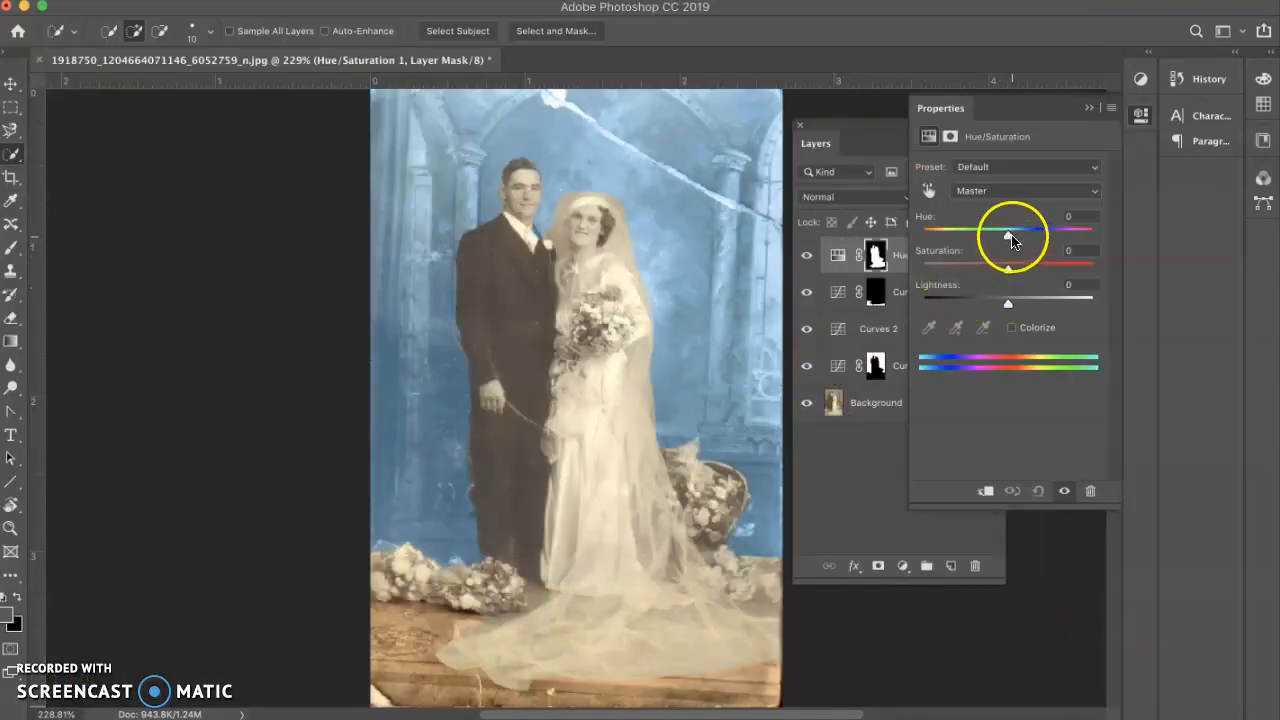
{"action": "left_click", "coordinate": [1008, 270]}
{"action": "mouse_move", "coordinate": [1033, 271]}
{"action": "left_mouse_down"}
{"action": "mouse_move", "coordinate": [1059, 276]}
{"action": "mouse_move", "coordinate": [1034, 276]}
{"action": "left_mouse_up"}
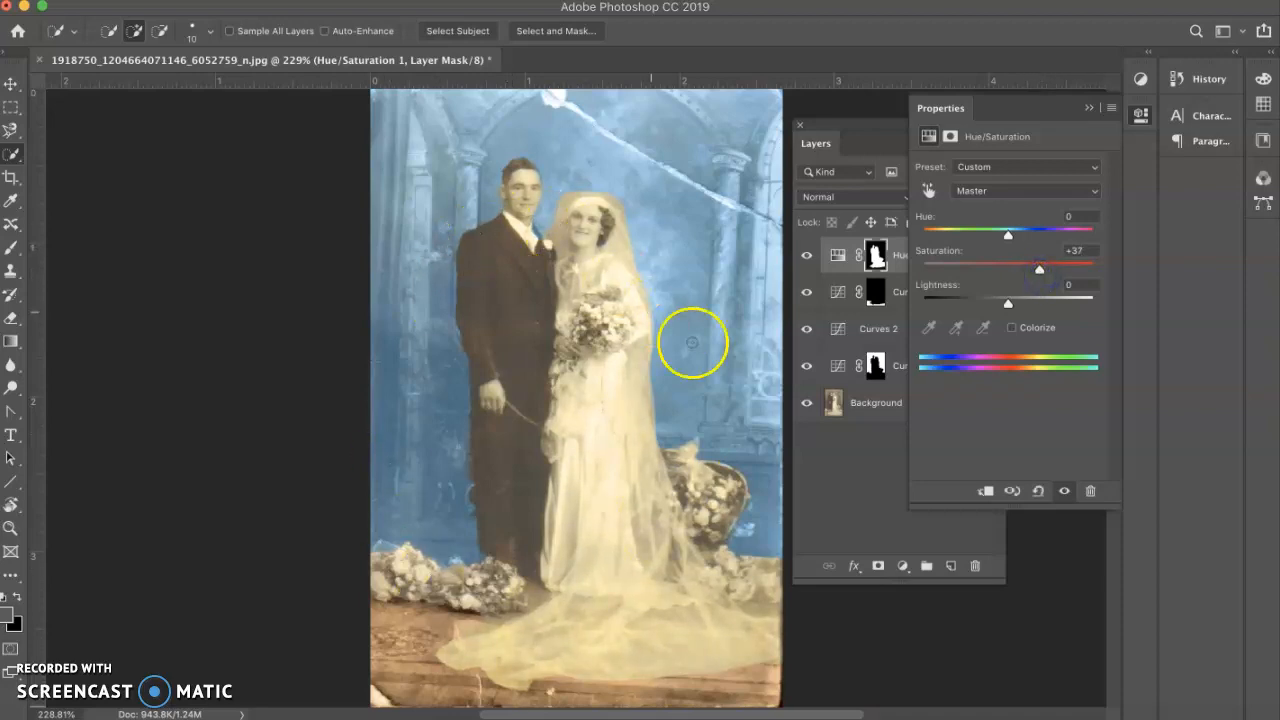
Set the couple's Hue/Saturation adjustment to Lightness -3 and Hue -5.
{"action": "mouse_move", "coordinate": [1011, 303]}
{"action": "left_mouse_down"}
{"action": "mouse_move", "coordinate": [986, 300]}
{"action": "mouse_move", "coordinate": [1003, 308]}
{"action": "left_mouse_up"}
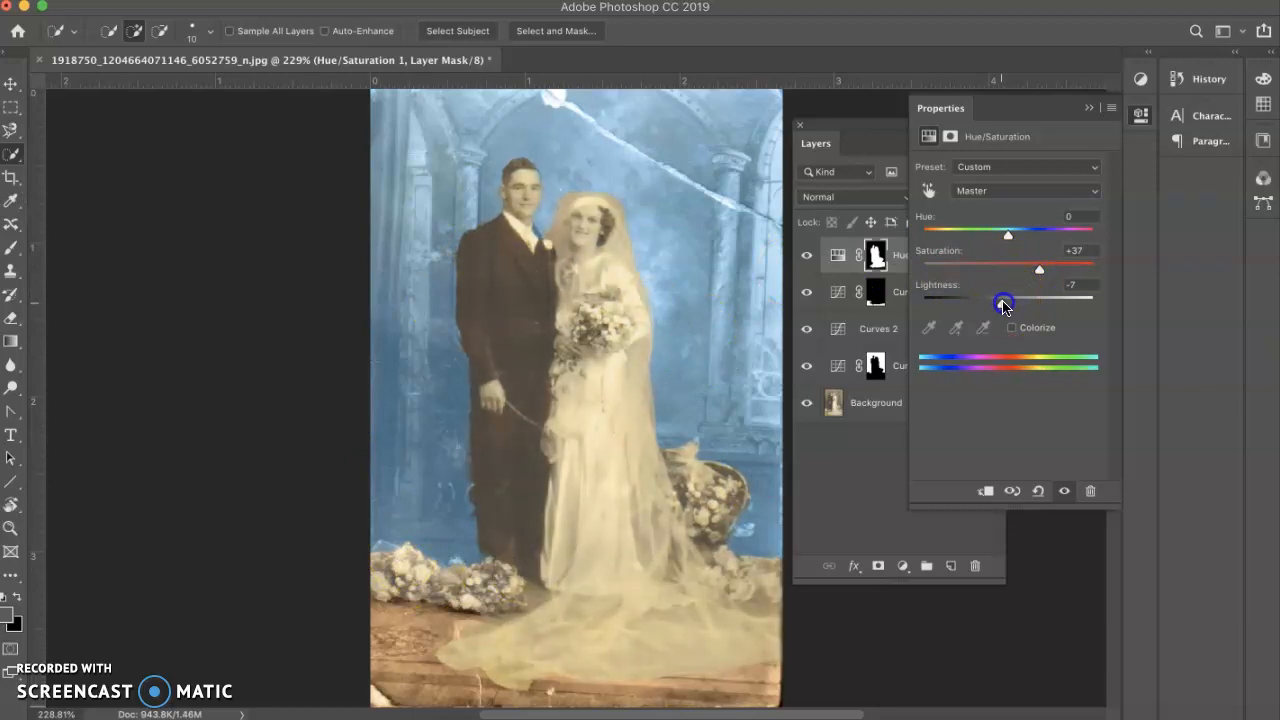
{"action": "mouse_move", "coordinate": [1008, 240]}
{"action": "left_mouse_down"}
{"action": "mouse_move", "coordinate": [986, 237]}
{"action": "mouse_move", "coordinate": [1014, 234]}
{"action": "left_mouse_up"}
{"action": "left_click_drag", "start_coordinate": [1004, 235], "coordinate": [999, 236]}
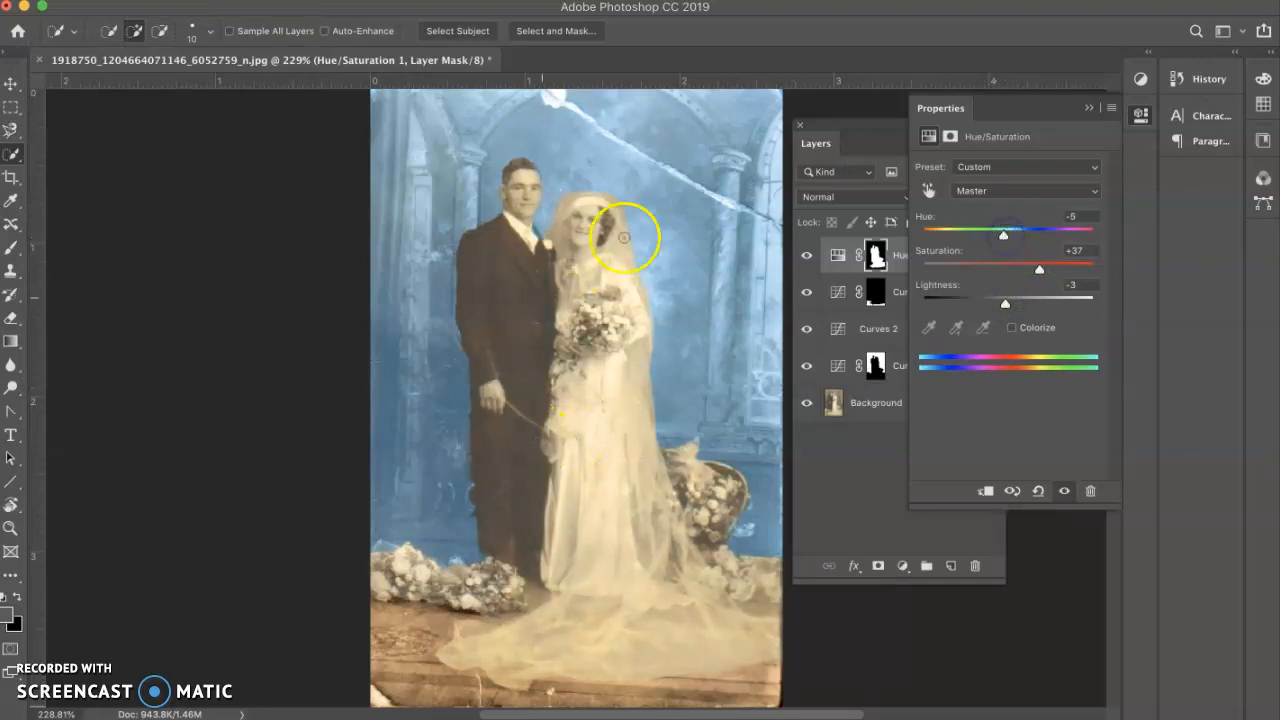
Clear space beside the photo by collapsing the Hue/Saturation settings and shifting the layer list away, and switch to the Move tool.
{"action": "left_click", "coordinate": [1088, 108]}
{"action": "left_click_drag", "start_coordinate": [906, 132], "coordinate": [959, 129]}
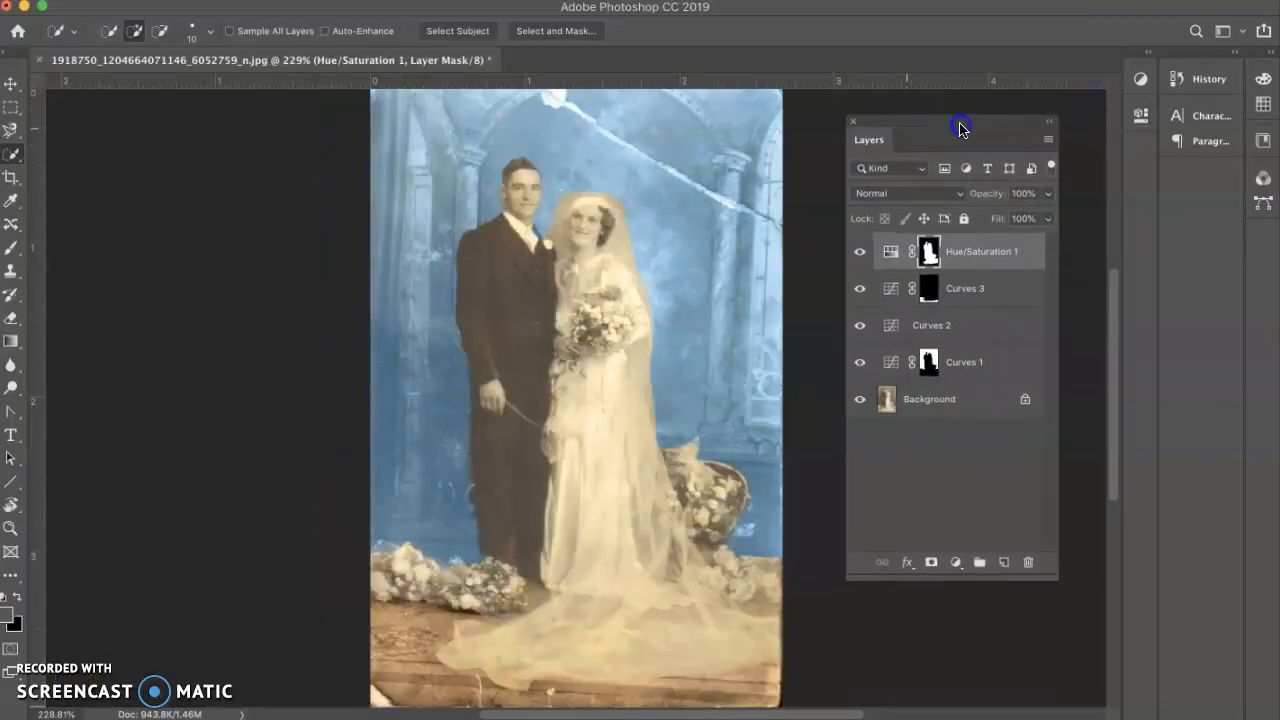
{"action": "left_click", "coordinate": [13, 86]}
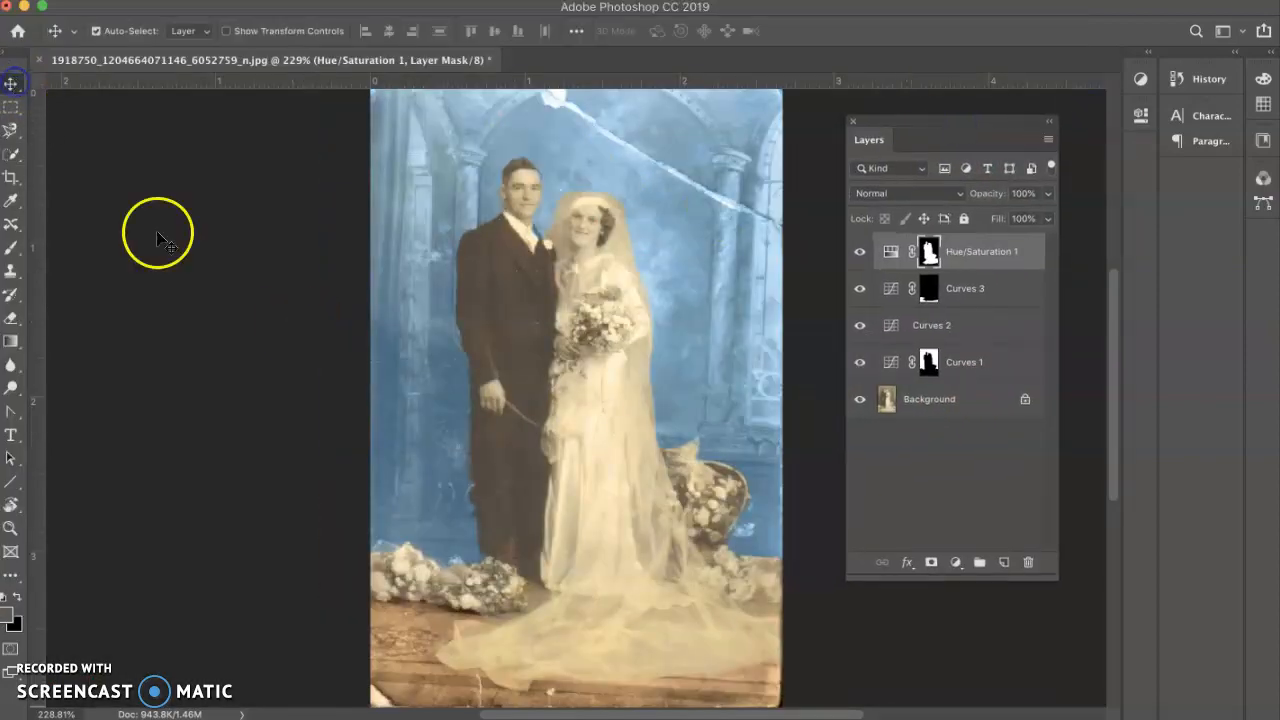